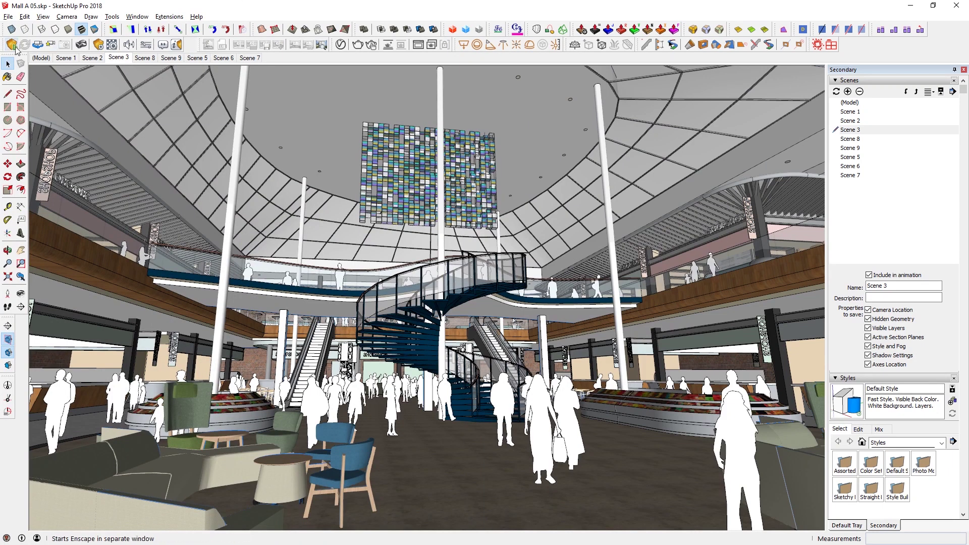
Step: Start a live Enscape render of the mall and tile SketchUp on the left half beside it
{"action": "left_click", "coordinate": [12, 46]}
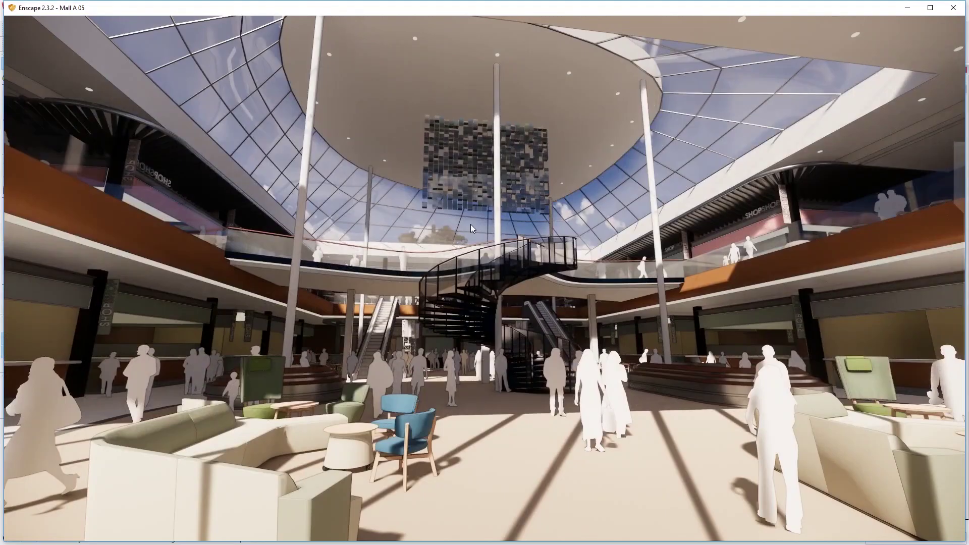
{"action": "key", "text": "w"}
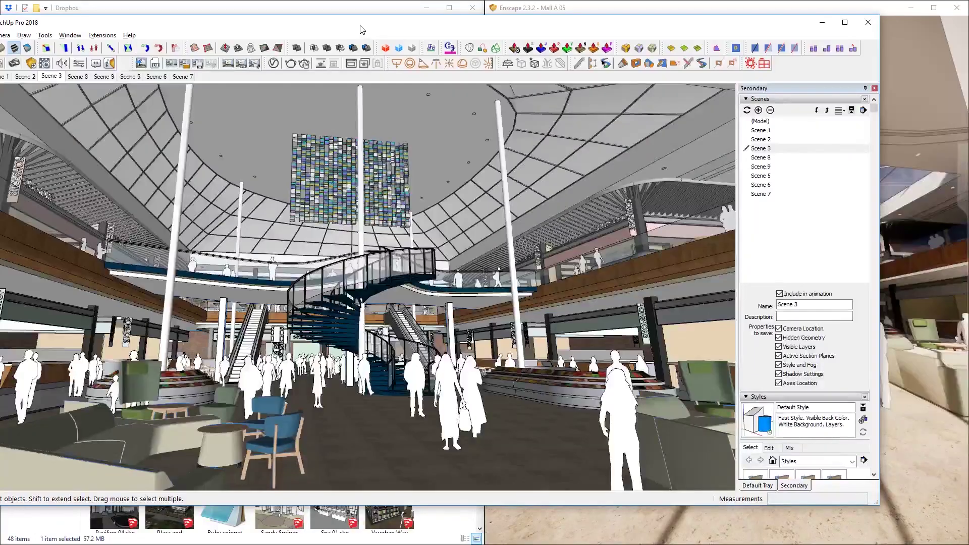
{"action": "key", "text": "super+Left"}
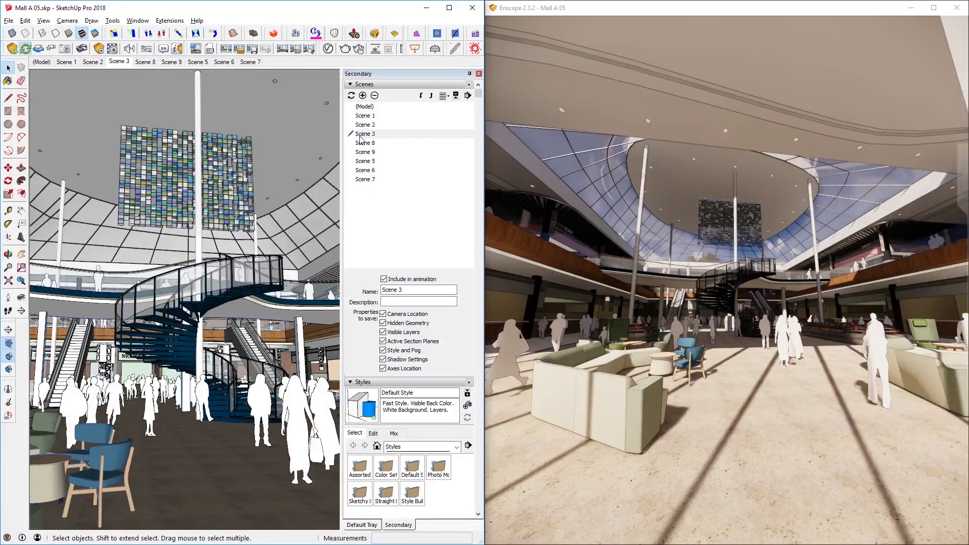
Step: Sync Enscape's camera with SketchUp and orbit down toward the spiral staircase
{"action": "left_click", "coordinate": [39, 48]}
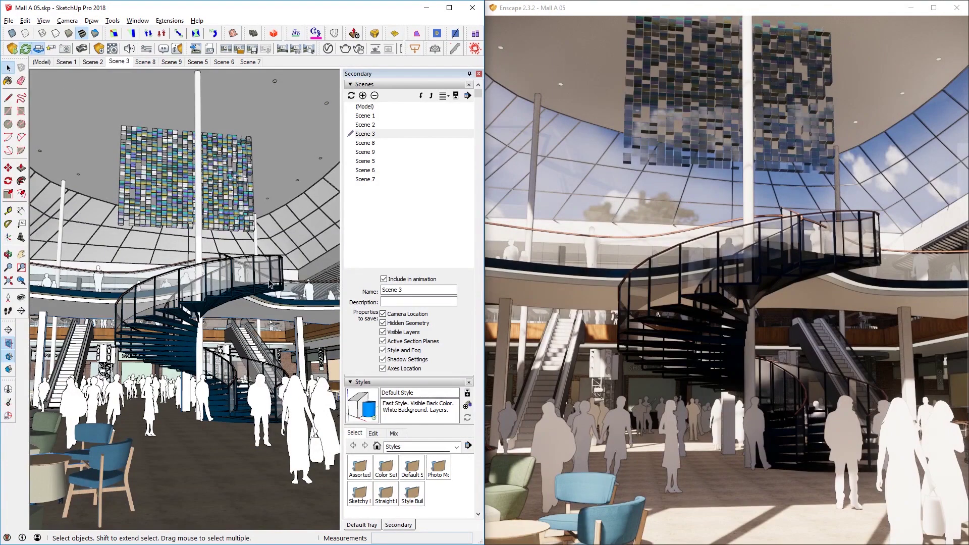
{"action": "mouse_move", "coordinate": [270, 284]}
{"action": "middle_mouse_down"}
{"action": "mouse_move", "coordinate": [214, 278]}
{"action": "mouse_move", "coordinate": [286, 292]}
{"action": "mouse_move", "coordinate": [205, 293]}
{"action": "mouse_move", "coordinate": [310, 287]}
{"action": "mouse_move", "coordinate": [217, 293]}
{"action": "middle_mouse_up"}
{"action": "key", "text": "space"}
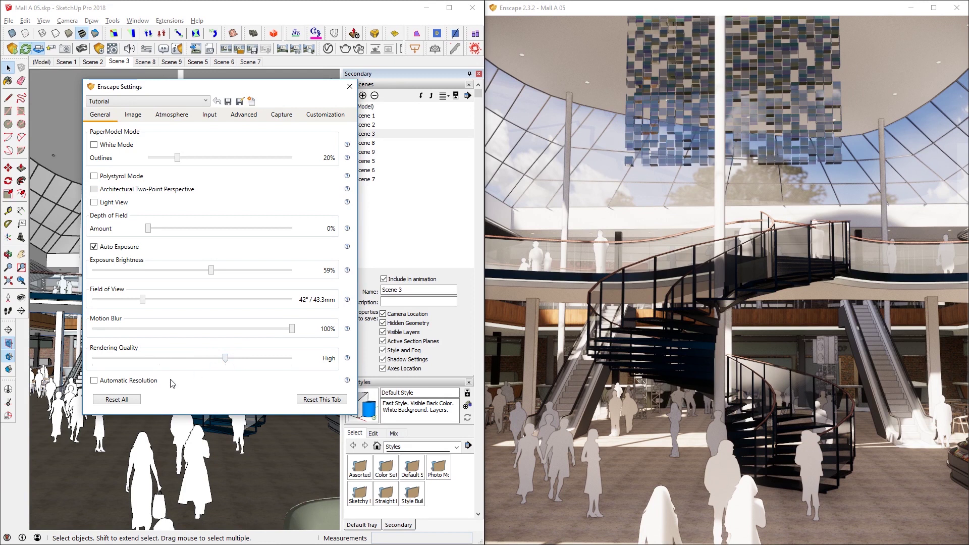
Step: Turn on Automatic Resolution in Enscape Settings and swing the synced view toward the white column
{"action": "left_click", "coordinate": [94, 381]}
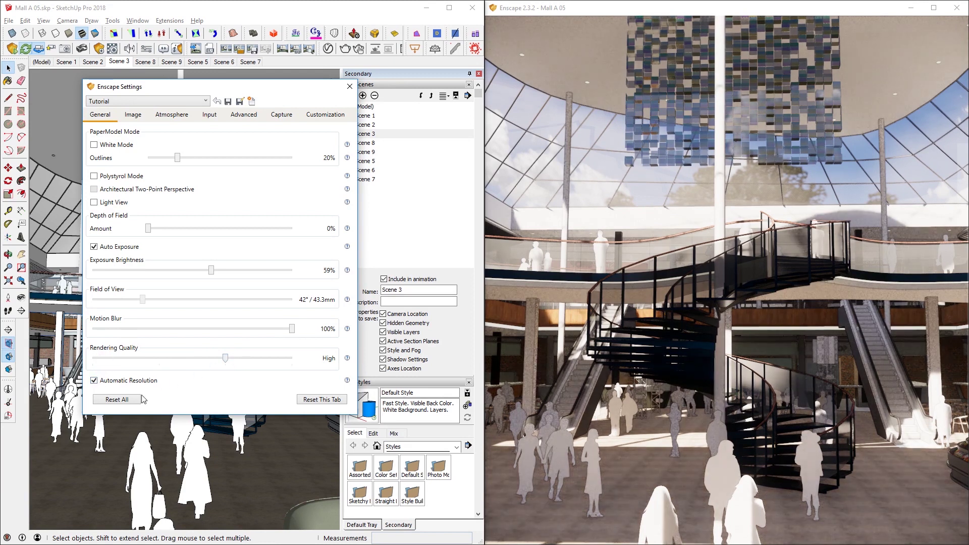
{"action": "left_click", "coordinate": [349, 86]}
{"action": "mouse_move", "coordinate": [201, 252]}
{"action": "middle_mouse_down"}
{"action": "mouse_move", "coordinate": [227, 298]}
{"action": "mouse_move", "coordinate": [217, 275]}
{"action": "middle_mouse_up"}
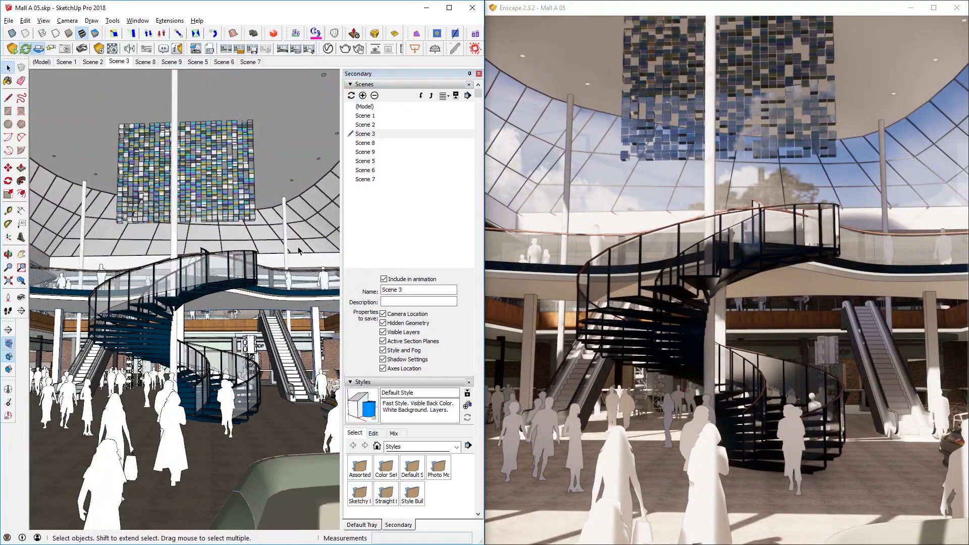
{"action": "middle_click_drag", "start_coordinate": [231, 295], "coordinate": [237, 294]}
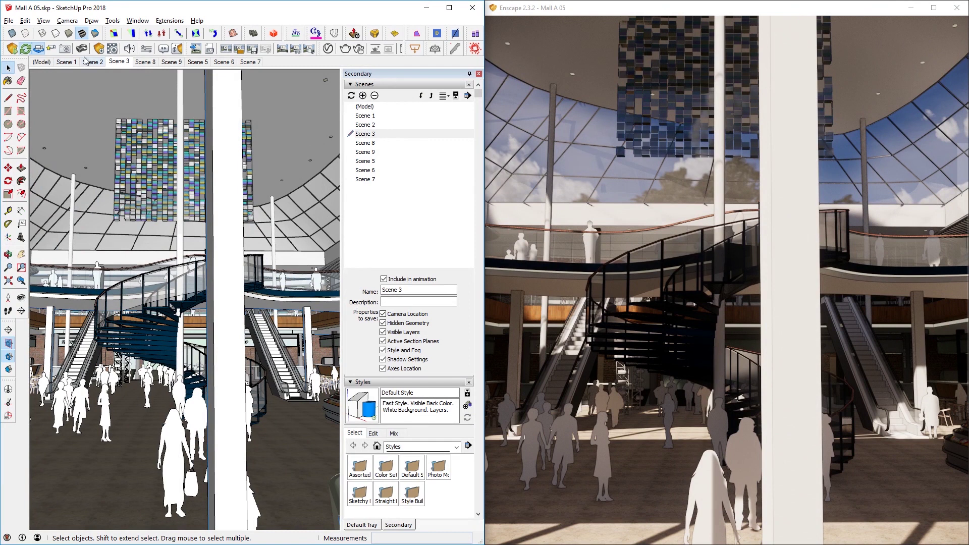
Step: Switch to the aerial Scene 1 view and check Model Info's Animation scene transitions (0 seconds)
{"action": "left_click", "coordinate": [67, 63]}
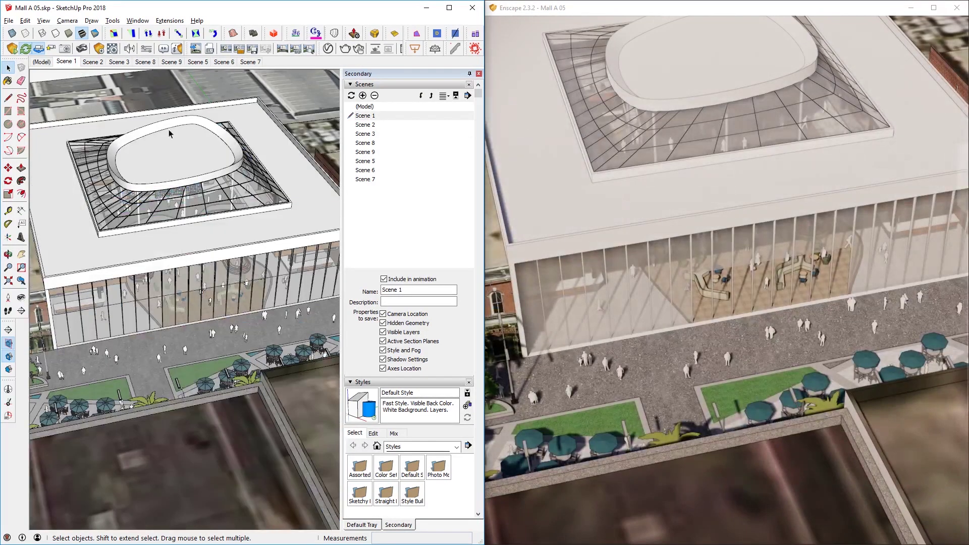
{"action": "left_click", "coordinate": [138, 21]}
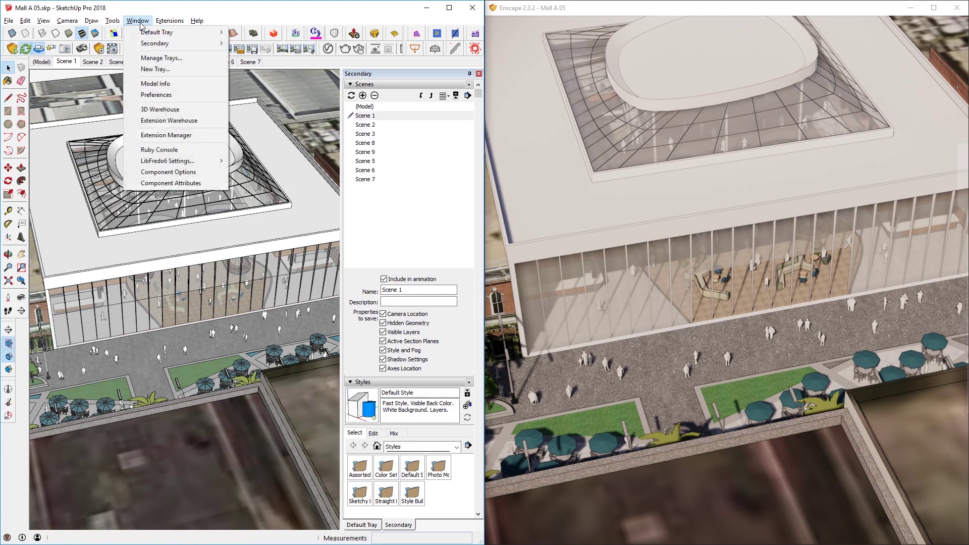
{"action": "left_click", "coordinate": [157, 82]}
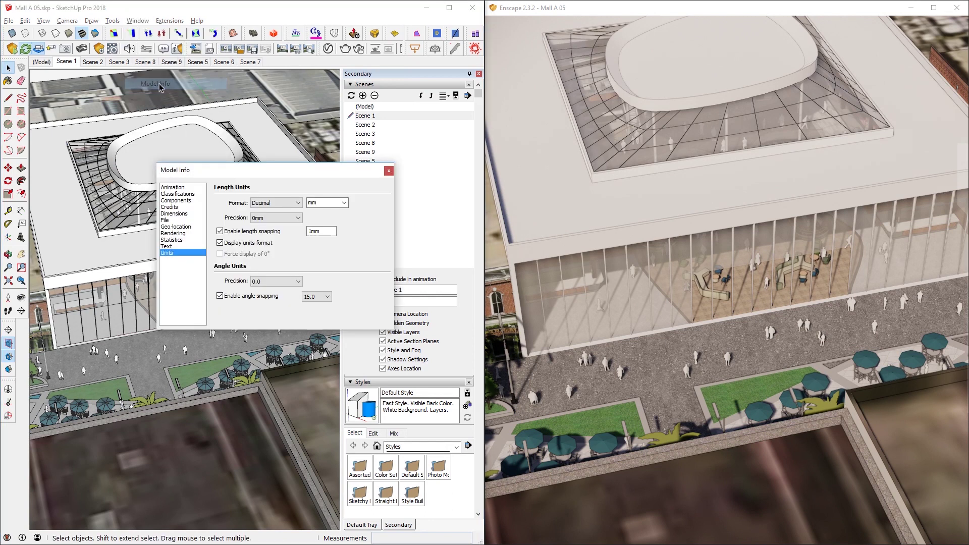
{"action": "left_click", "coordinate": [174, 188]}
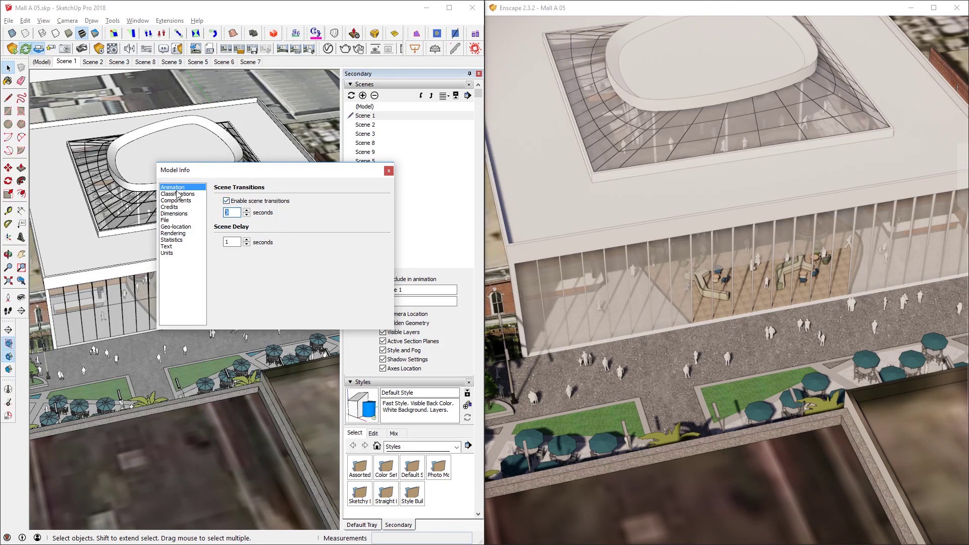
{"action": "left_click", "coordinate": [388, 172]}
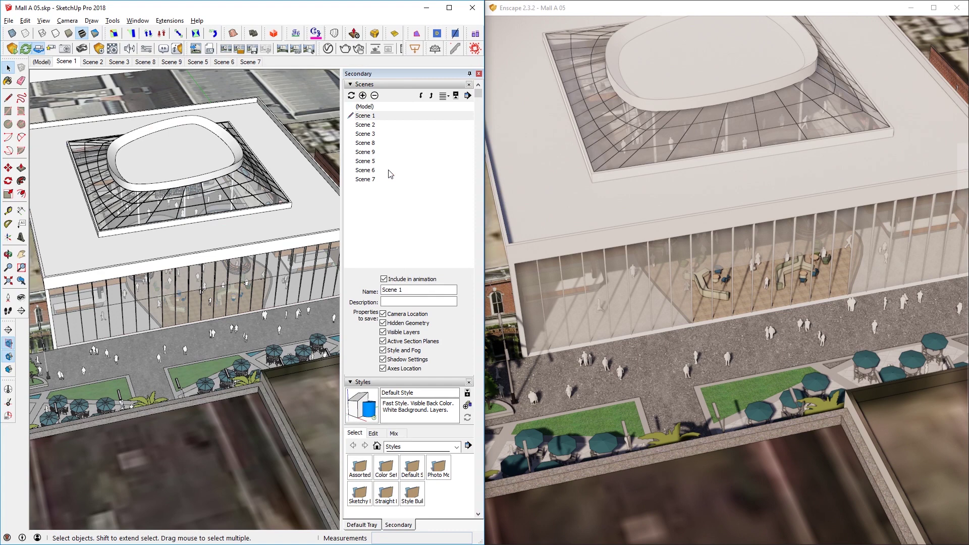
Step: Cycle through Scenes 2, 3, 8, 3, 2 and back to 1, watching Enscape follow each
{"action": "left_click", "coordinate": [91, 62]}
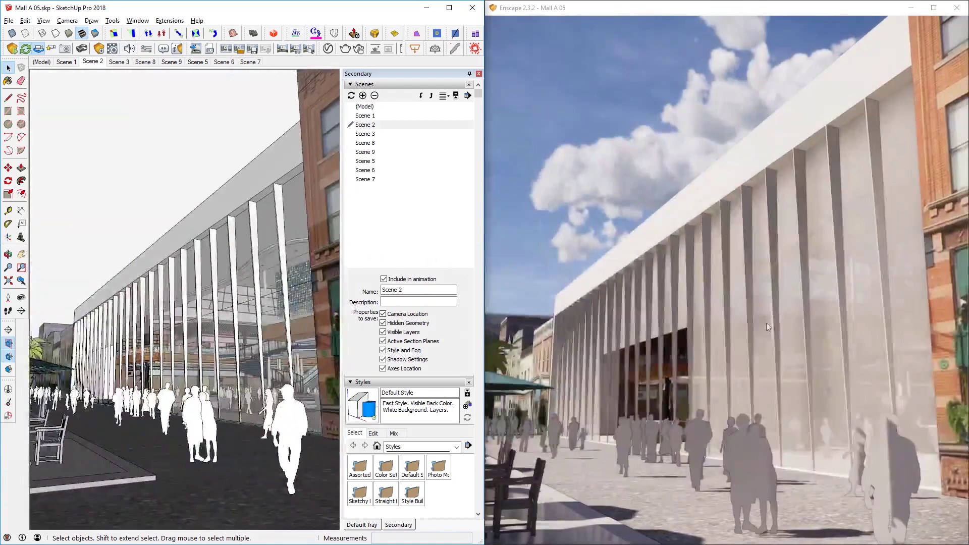
{"action": "left_click", "coordinate": [118, 63]}
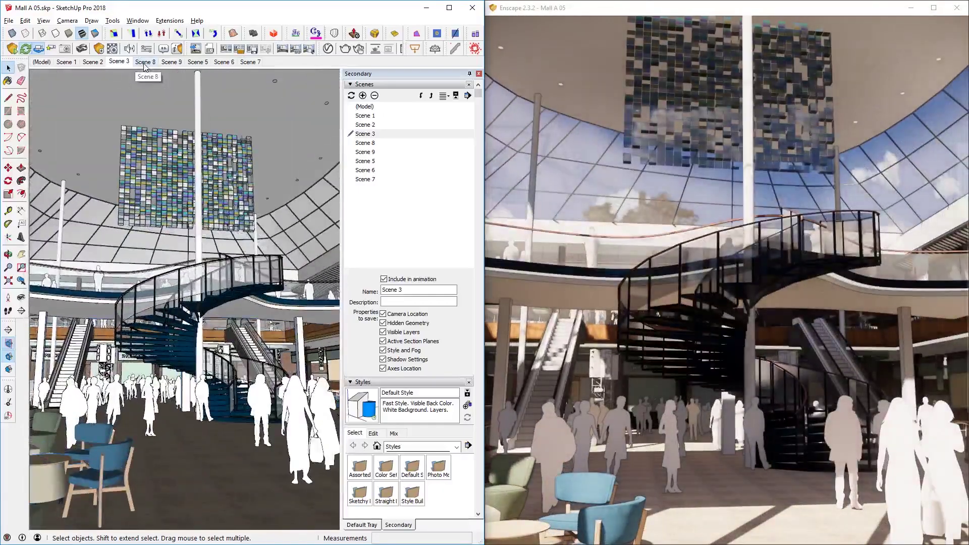
{"action": "left_click", "coordinate": [144, 63]}
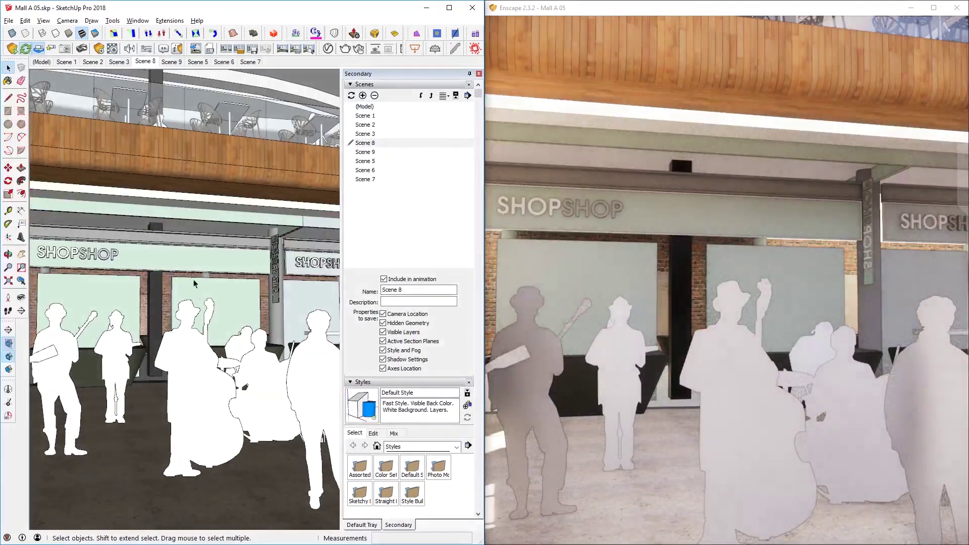
{"action": "left_click", "coordinate": [123, 62]}
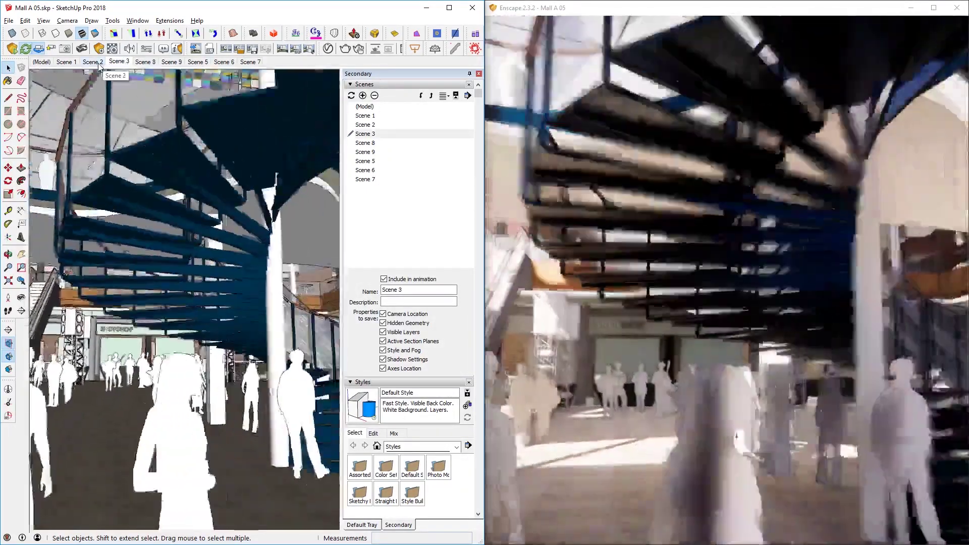
{"action": "left_click", "coordinate": [99, 65]}
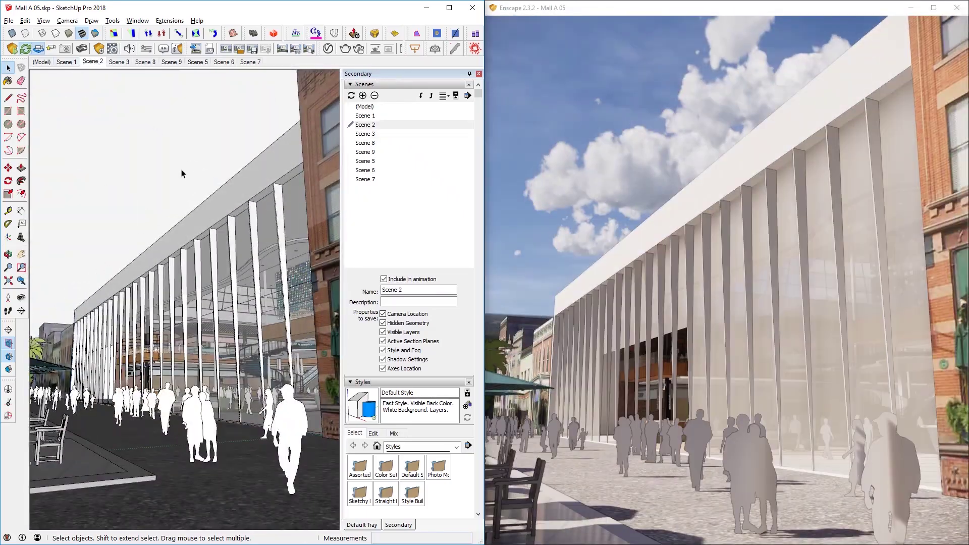
{"action": "left_click", "coordinate": [74, 62]}
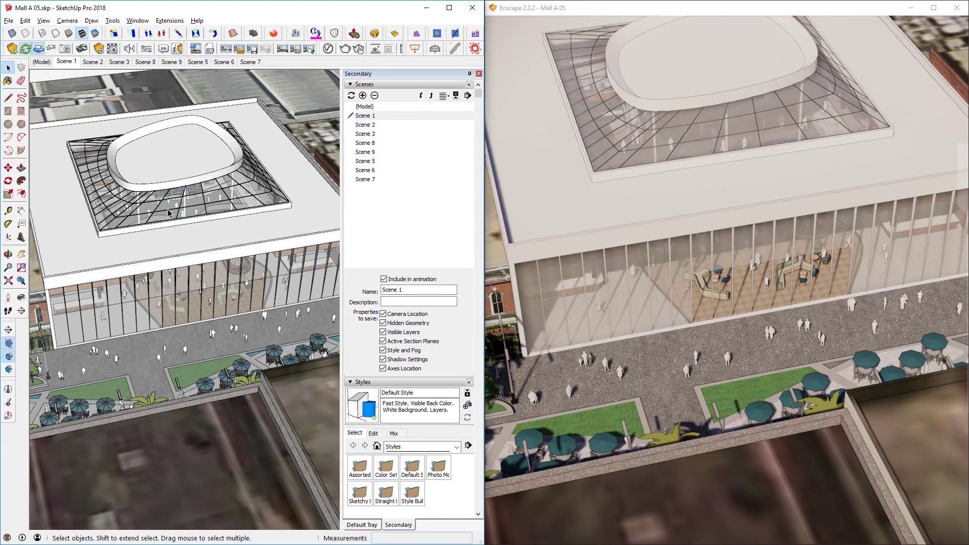
Step: Look through the toolbar list, then open the Extension Warehouse
{"action": "right_click", "coordinate": [15, 446]}
{"action": "scroll", "coordinate": [69, 390], "scroll_direction": "down", "scroll_amount": 1}
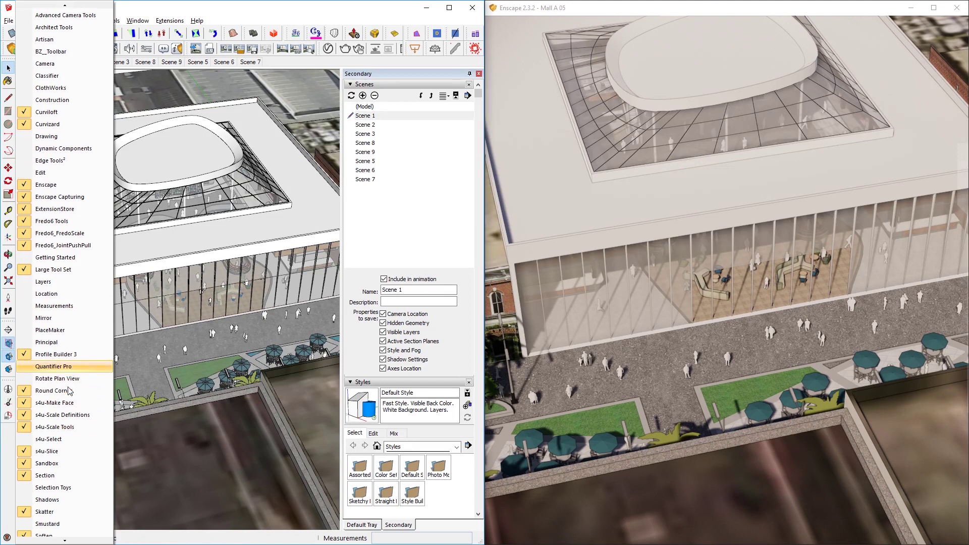
{"action": "scroll", "coordinate": [70, 390], "scroll_direction": "down", "scroll_amount": 4}
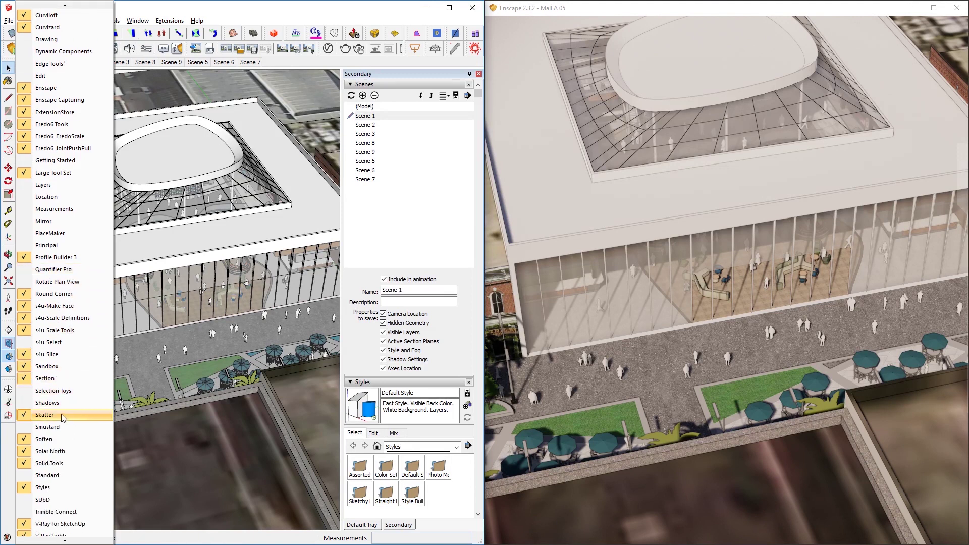
{"action": "left_click", "coordinate": [161, 4]}
{"action": "left_click", "coordinate": [137, 21]}
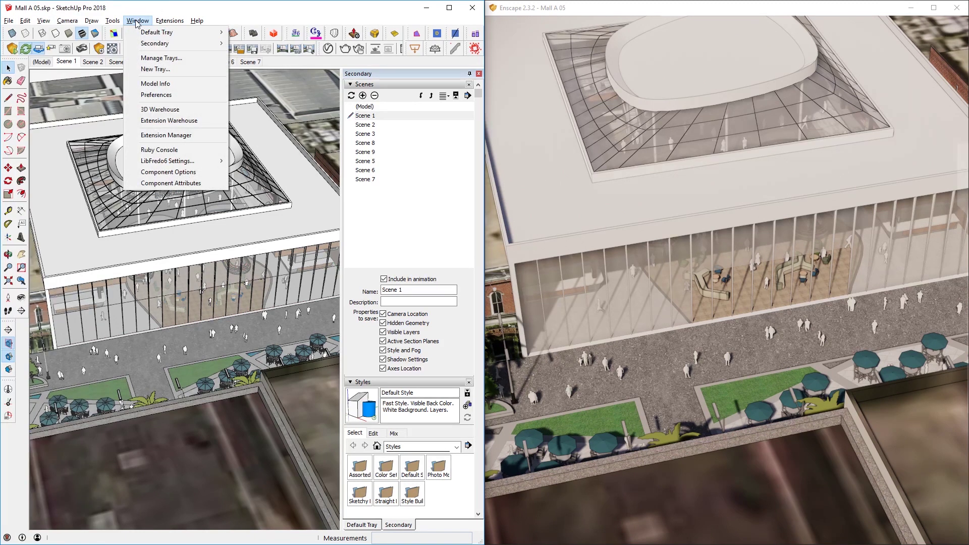
{"action": "left_click", "coordinate": [186, 124]}
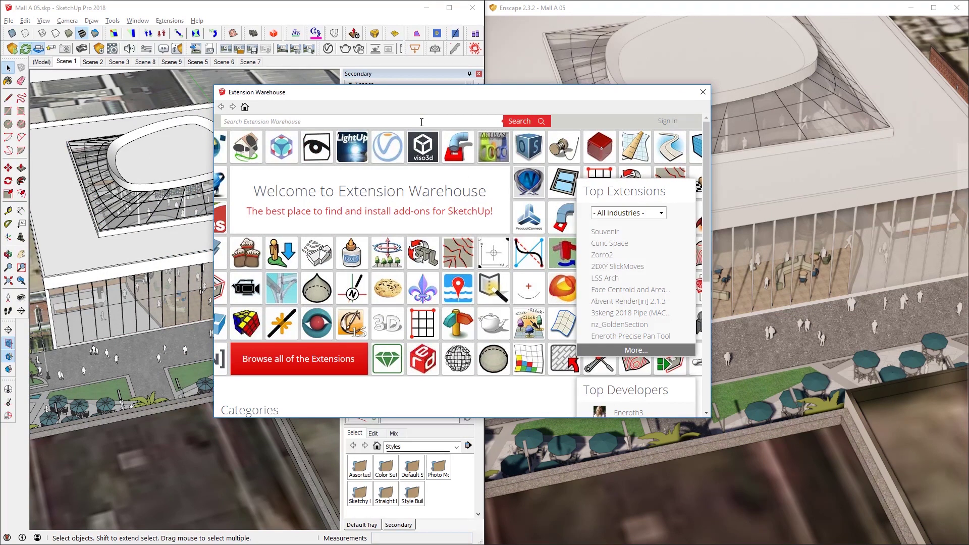
Step: Search 'soap', open the Soap Skin & Bubble page, sign in and install it
{"action": "left_click", "coordinate": [421, 122]}
{"action": "type", "text": "soap"}
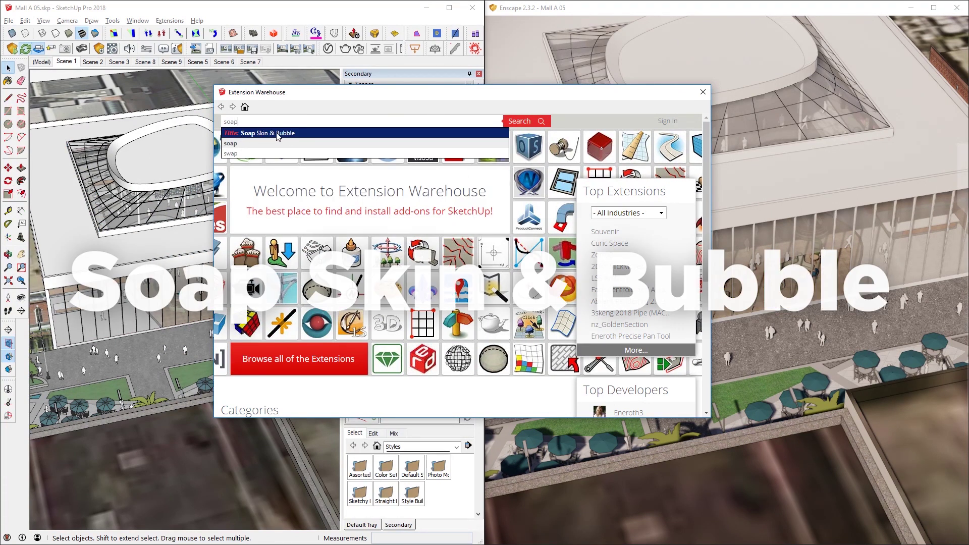
{"action": "left_click", "coordinate": [291, 134]}
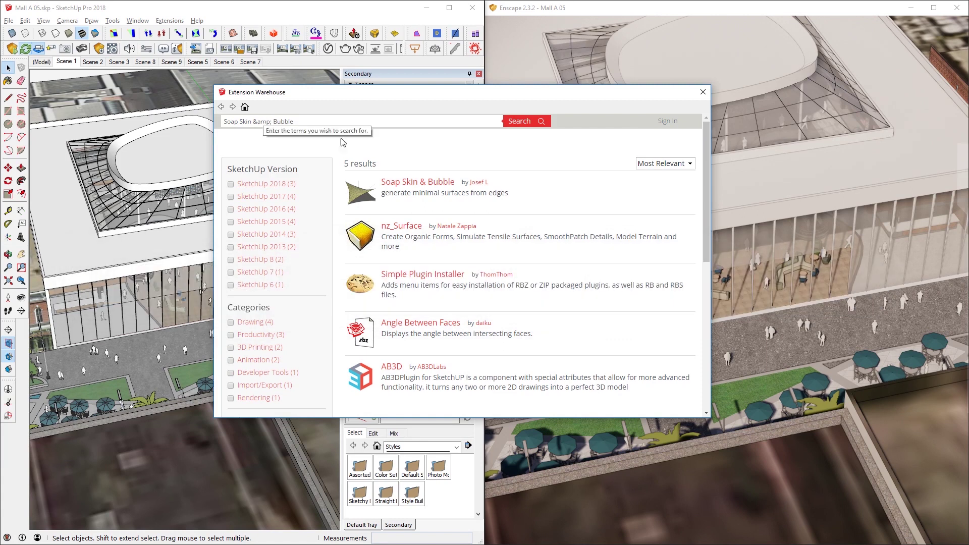
{"action": "left_click", "coordinate": [434, 183]}
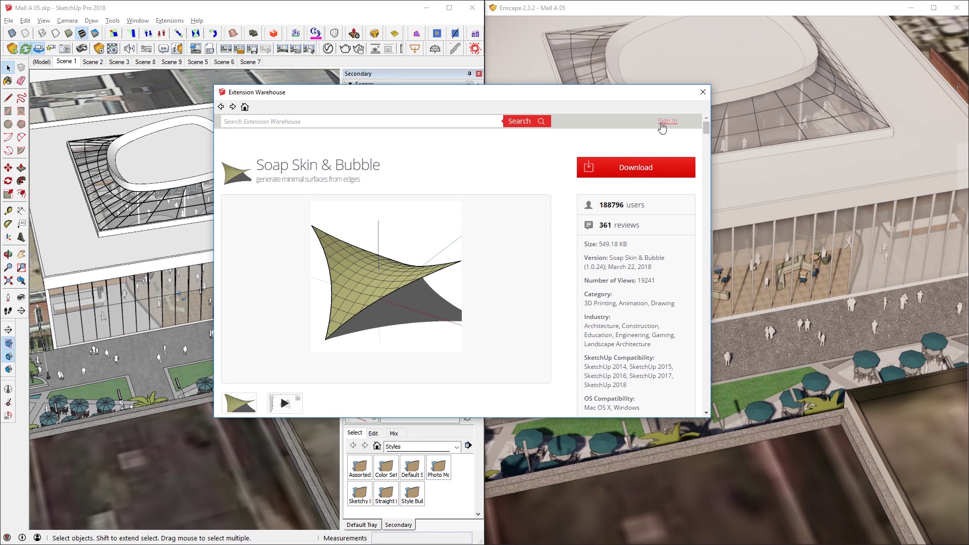
{"action": "left_click", "coordinate": [664, 123]}
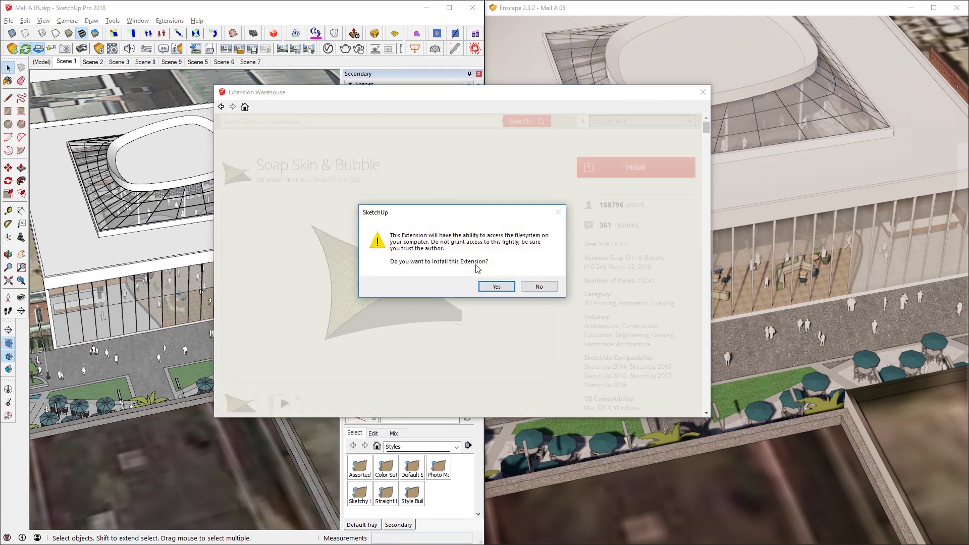
{"action": "left_click", "coordinate": [496, 286]}
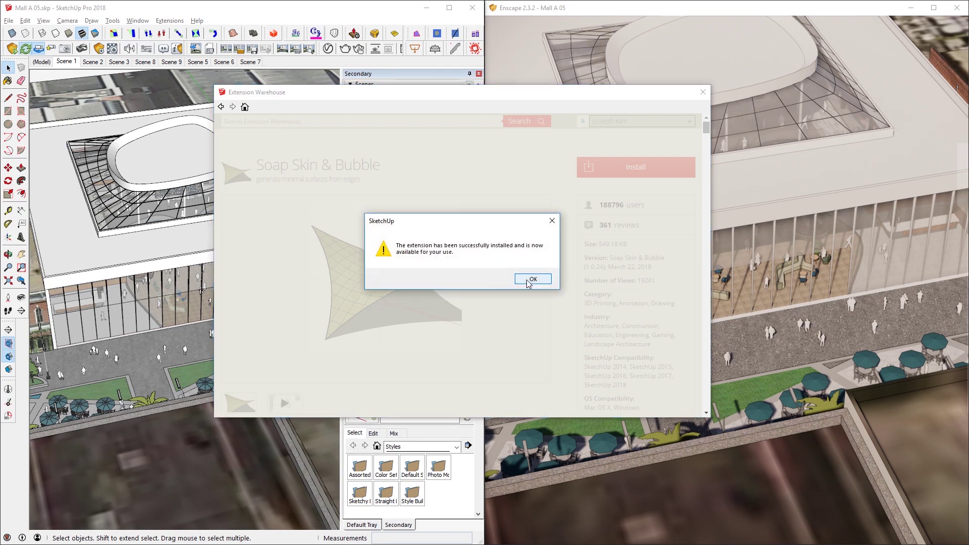
Step: Position the new Soap Bubble toolbar, close the Extension Warehouse and auto-hide the side trays
{"action": "left_click", "coordinate": [528, 281]}
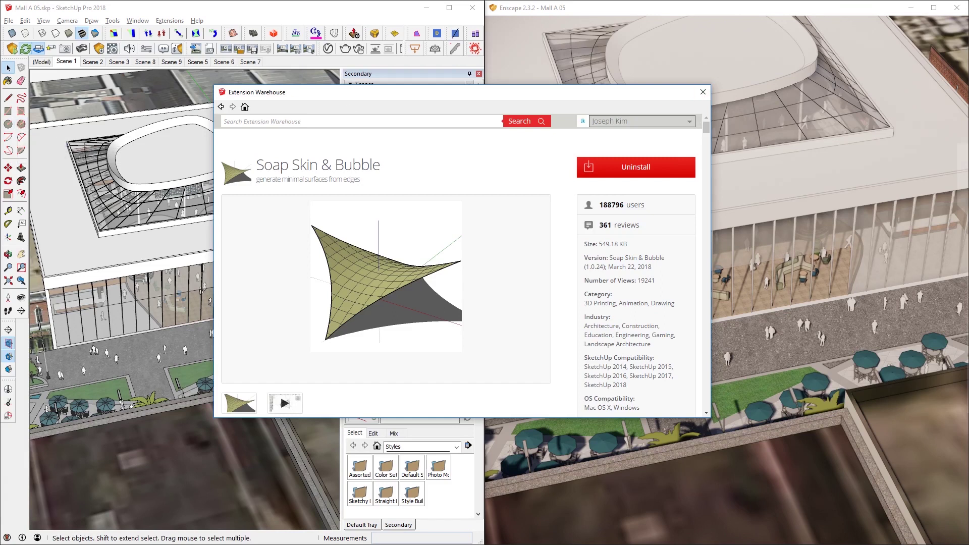
{"action": "left_click_drag", "start_coordinate": [113, 95], "coordinate": [107, 90]}
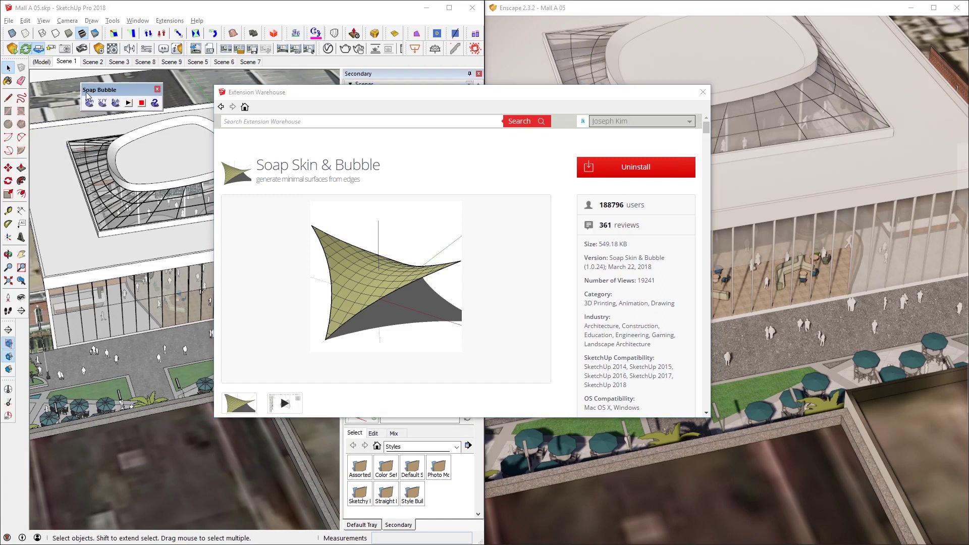
{"action": "left_click", "coordinate": [703, 92]}
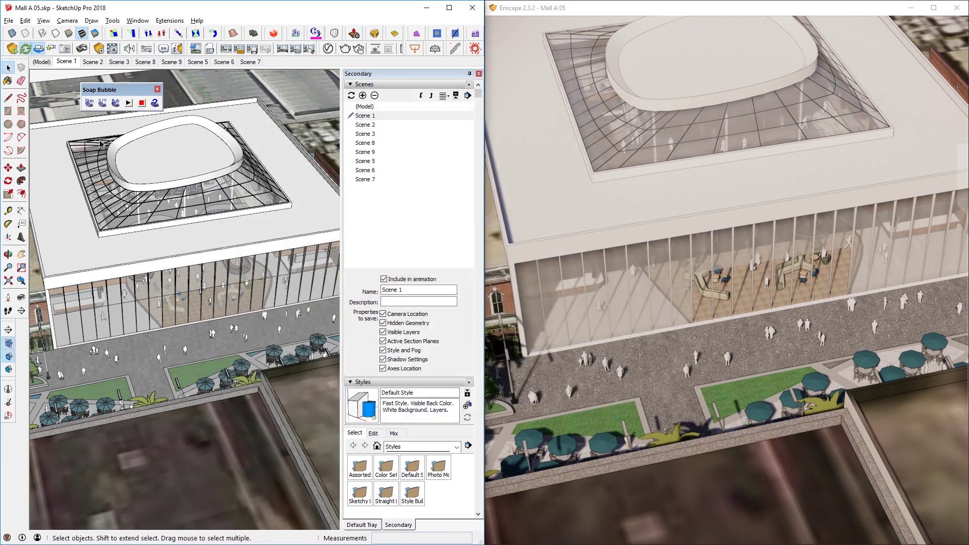
{"action": "left_click_drag", "start_coordinate": [123, 90], "coordinate": [85, 85]}
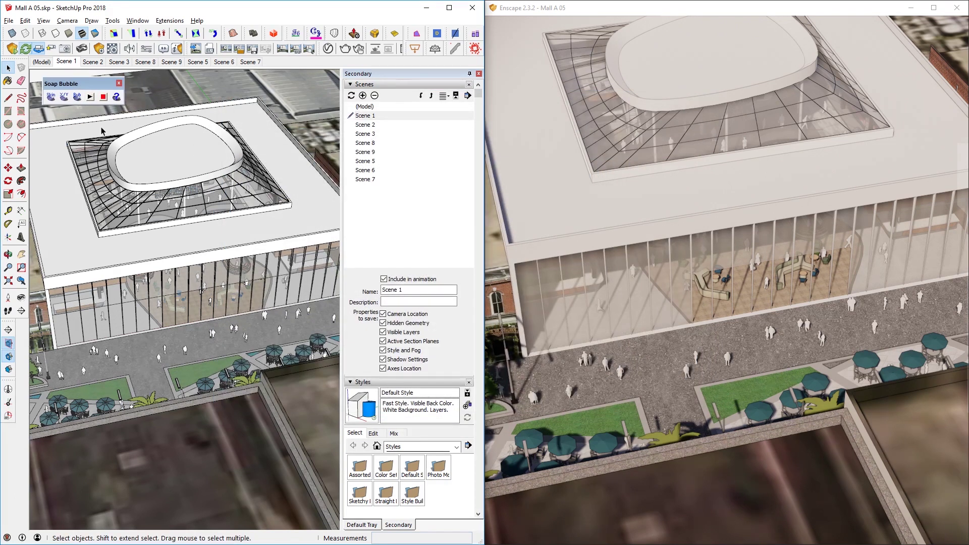
{"action": "left_click", "coordinate": [470, 77]}
{"action": "mouse_move", "coordinate": [225, 243]}
{"action": "middle_mouse_down"}
{"action": "mouse_move", "coordinate": [222, 280]}
{"action": "mouse_move", "coordinate": [143, 251]}
{"action": "mouse_move", "coordinate": [269, 237]}
{"action": "mouse_move", "coordinate": [247, 270]}
{"action": "middle_mouse_up"}
Step: Inside the building group, delete the roof dome and the atrium's mesh frame
{"action": "double_click", "coordinate": [251, 269]}
{"action": "left_click", "coordinate": [251, 269]}
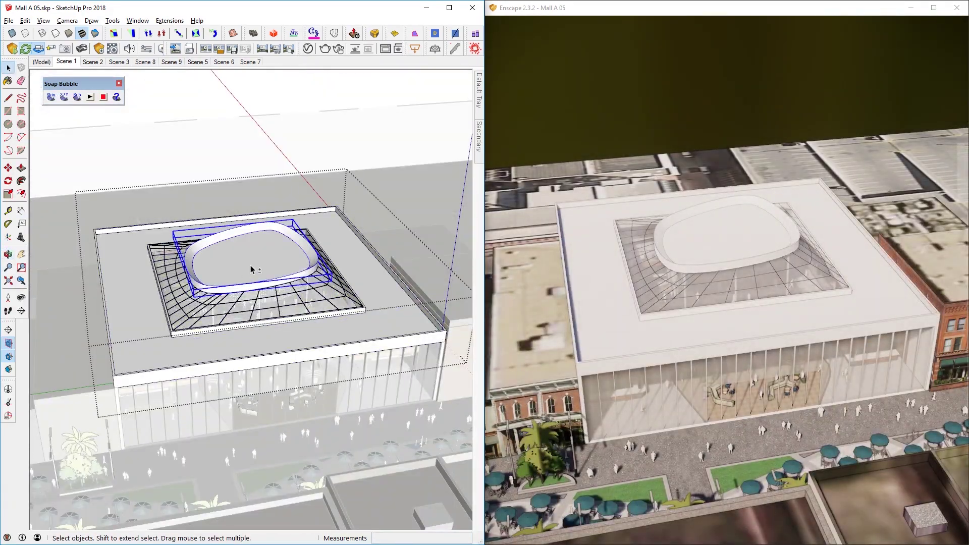
{"action": "key", "text": "Delete"}
{"action": "middle_click_drag", "start_coordinate": [275, 261], "coordinate": [286, 446]}
{"action": "left_click", "coordinate": [319, 330]}
{"action": "key", "text": "Delete"}
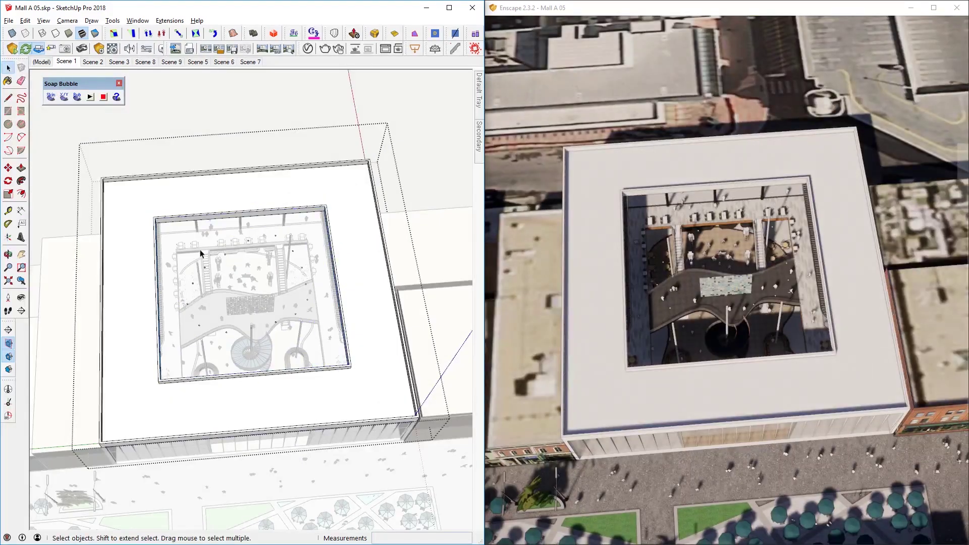
Step: Group all the objects inside the atrium and hide the rest of the model
{"action": "left_click_drag", "start_coordinate": [204, 262], "coordinate": [324, 359]}
{"action": "middle_click_drag", "start_coordinate": [222, 262], "coordinate": [192, 252]}
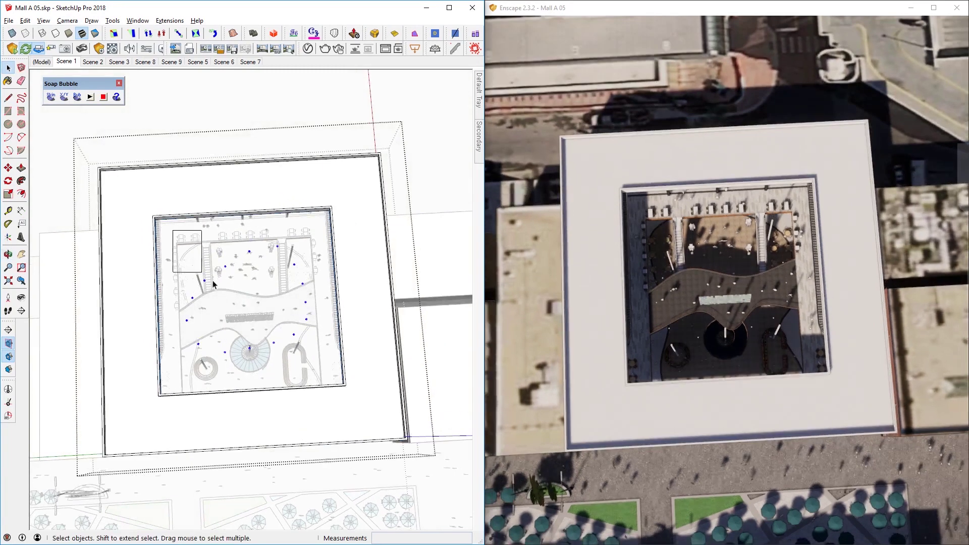
{"action": "mouse_move", "coordinate": [391, 416]}
{"action": "middle_mouse_down"}
{"action": "mouse_move", "coordinate": [339, 253]}
{"action": "mouse_move", "coordinate": [178, 128]}
{"action": "mouse_move", "coordinate": [152, 184]}
{"action": "mouse_move", "coordinate": [281, 275]}
{"action": "middle_mouse_up"}
{"action": "scroll", "coordinate": [171, 250], "scroll_direction": "up", "scroll_amount": 5}
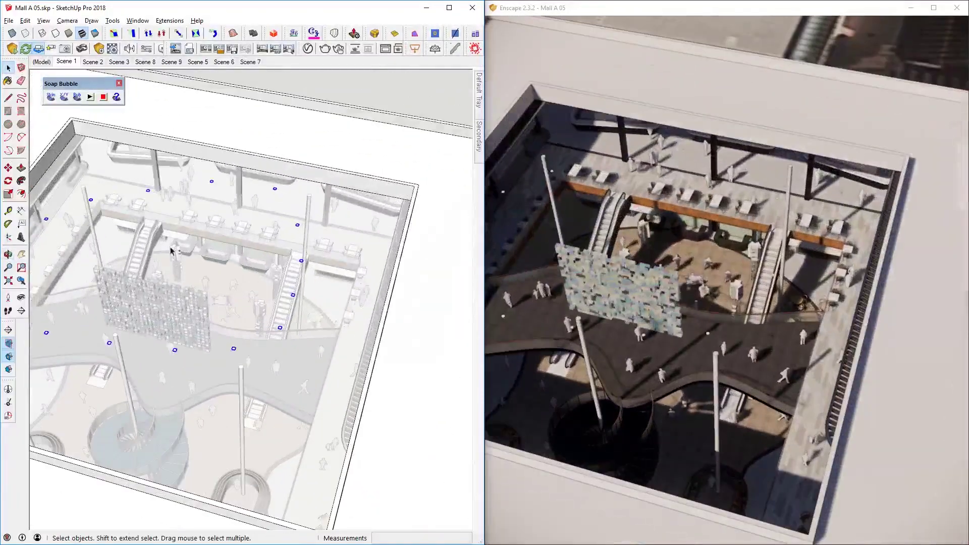
{"action": "middle_click_drag", "start_coordinate": [172, 249], "coordinate": [263, 257]}
{"action": "key", "text": "g"}
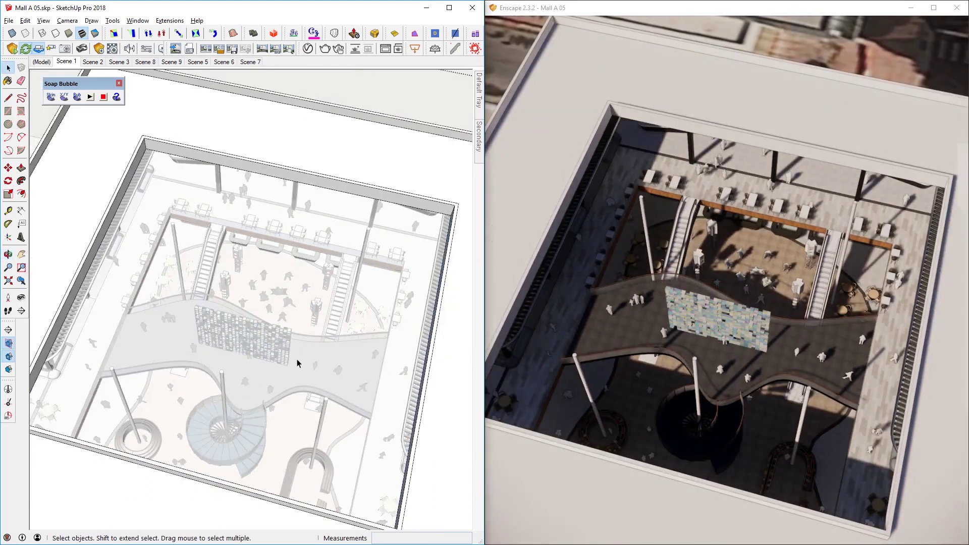
{"action": "key", "text": "h"}
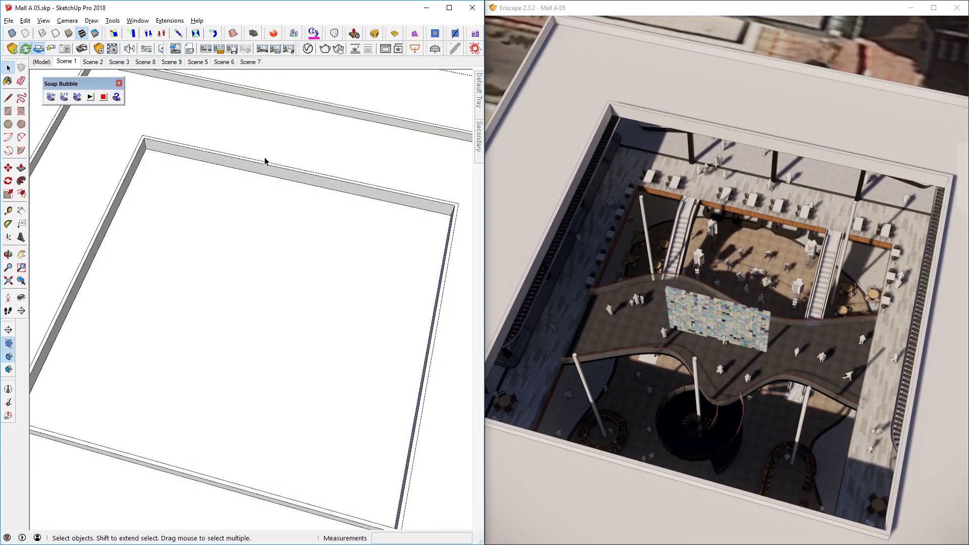
Step: Draw a rectangle across the roof opening, then delete its face
{"action": "middle_click_drag", "start_coordinate": [394, 231], "coordinate": [410, 123]}
{"action": "scroll", "coordinate": [340, 147], "scroll_direction": "down", "scroll_amount": 5}
{"action": "scroll", "coordinate": [392, 247], "scroll_direction": "up", "scroll_amount": 4}
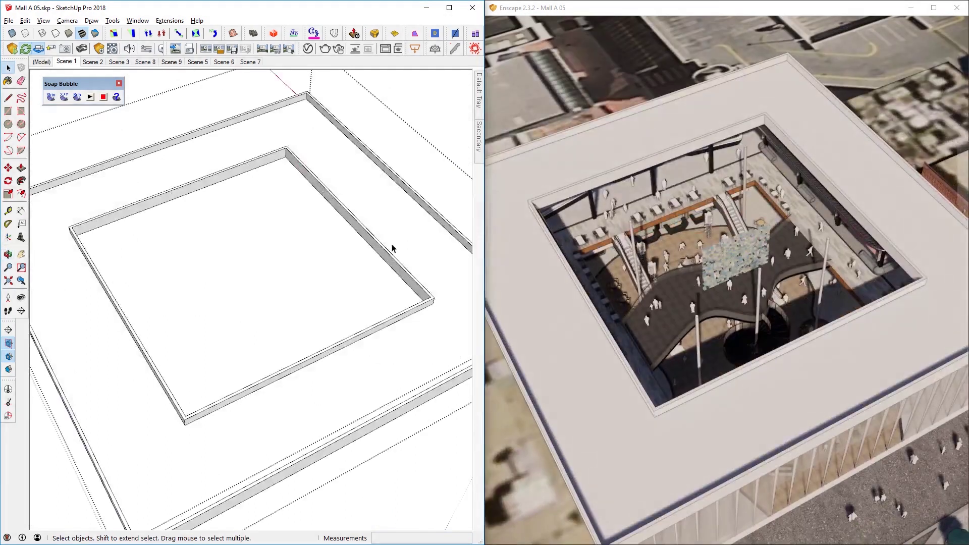
{"action": "mouse_move", "coordinate": [391, 247]}
{"action": "middle_mouse_down"}
{"action": "mouse_move", "coordinate": [245, 161]}
{"action": "mouse_move", "coordinate": [281, 173]}
{"action": "mouse_move", "coordinate": [152, 193]}
{"action": "middle_mouse_up"}
{"action": "key", "text": "r"}
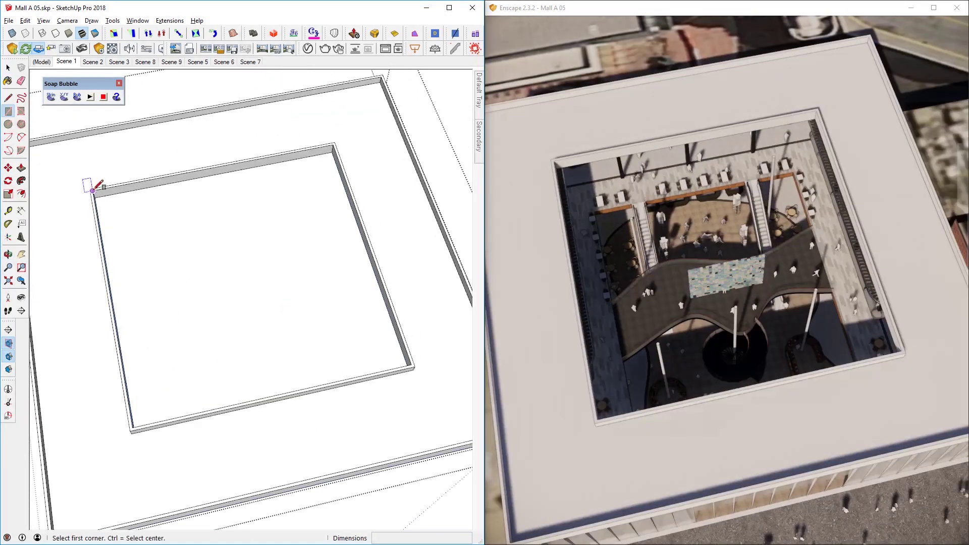
{"action": "left_click", "coordinate": [92, 190]}
{"action": "left_click", "coordinate": [413, 366]}
{"action": "key", "text": "space"}
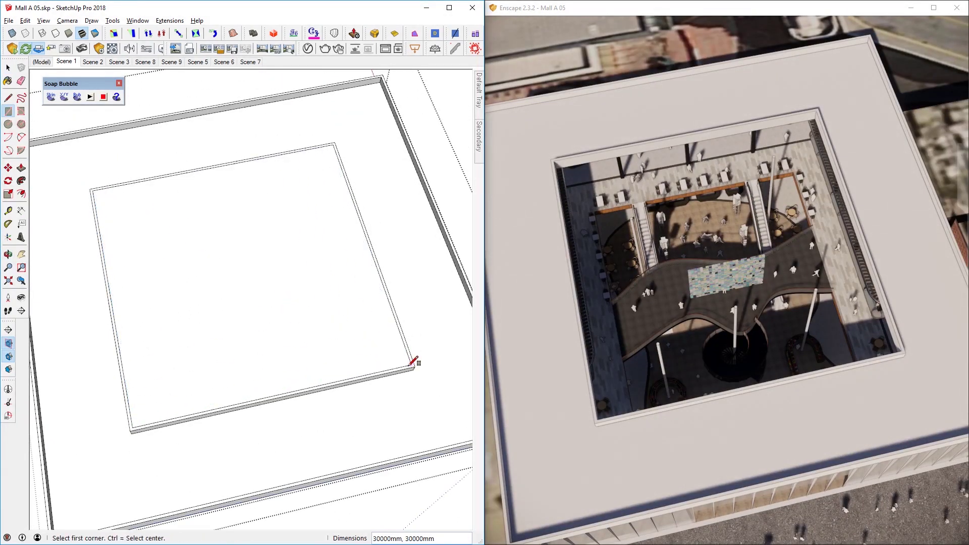
{"action": "left_click", "coordinate": [387, 341]}
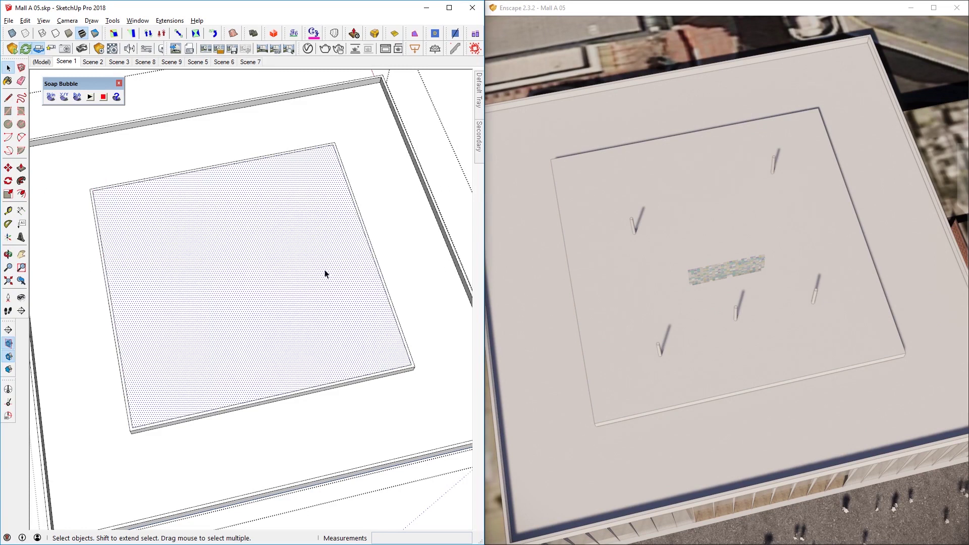
{"action": "key", "text": "Delete"}
Step: Select the four edges tracing the atrium opening's rim
{"action": "left_click_drag", "start_coordinate": [66, 147], "coordinate": [413, 387]}
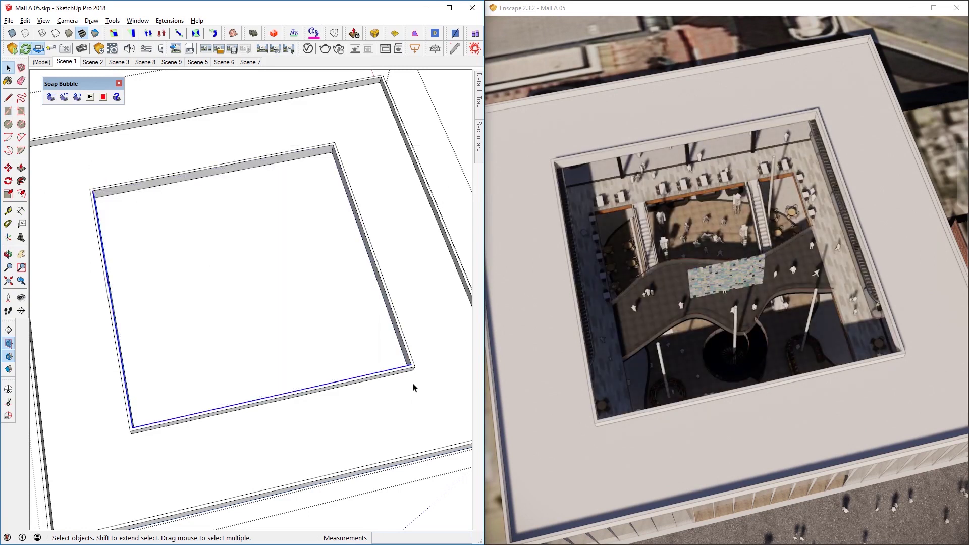
{"action": "left_click", "coordinate": [398, 369], "text": "shift"}
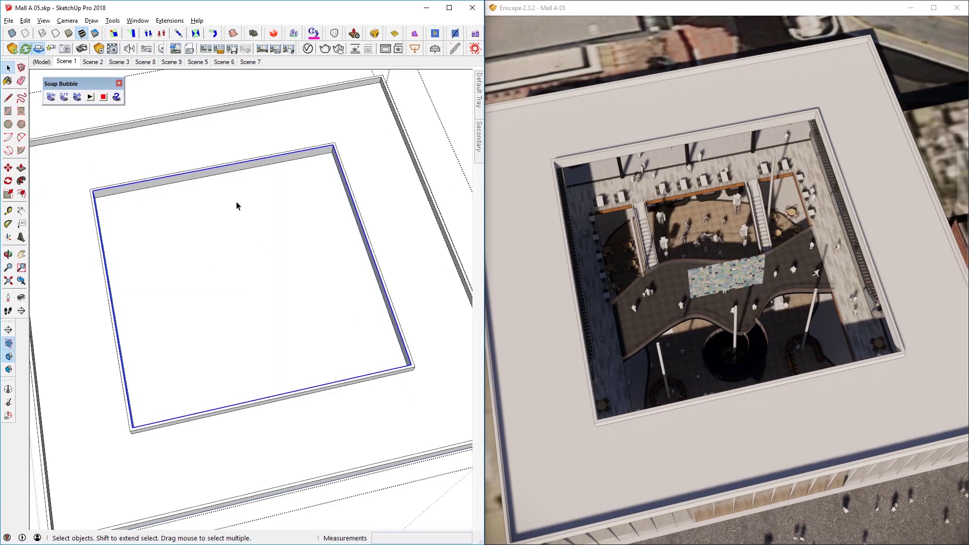
{"action": "mouse_move", "coordinate": [432, 275]}
{"action": "middle_mouse_down"}
{"action": "mouse_move", "coordinate": [357, 152]}
{"action": "mouse_move", "coordinate": [346, 191]}
{"action": "mouse_move", "coordinate": [359, 208]}
{"action": "middle_mouse_up"}
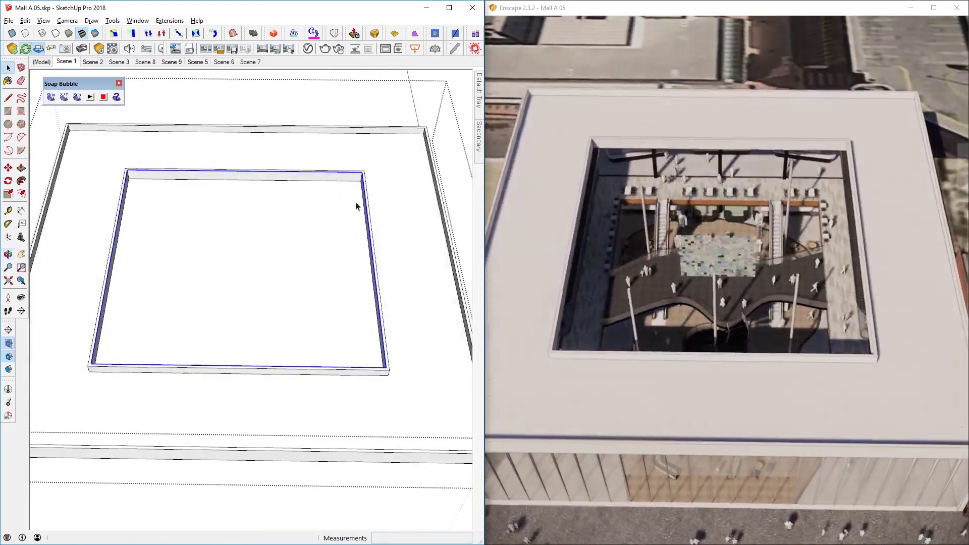
{"action": "middle_click_drag", "start_coordinate": [238, 177], "coordinate": [236, 172]}
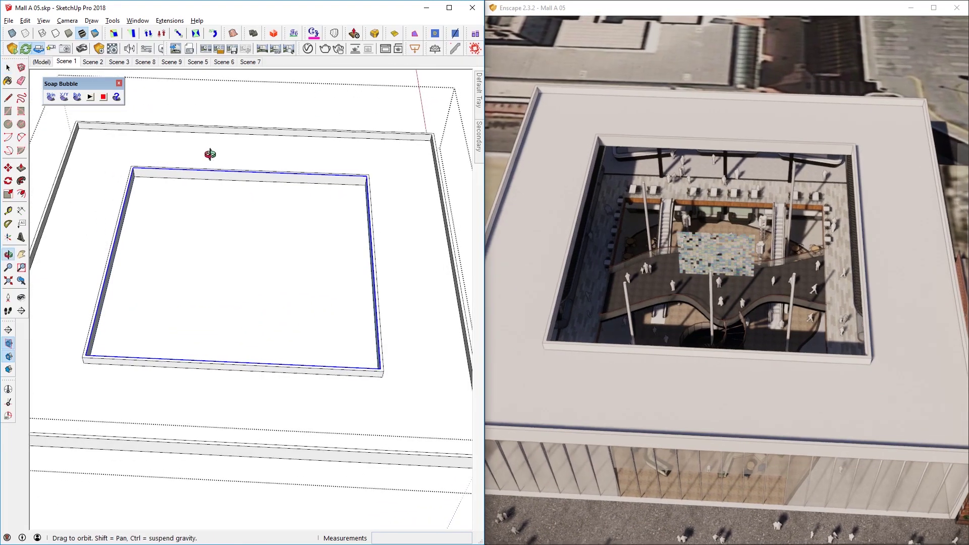
{"action": "scroll", "coordinate": [411, 279], "scroll_direction": "down", "scroll_amount": 3}
{"action": "mouse_move", "coordinate": [411, 279]}
{"action": "middle_mouse_down"}
{"action": "mouse_move", "coordinate": [352, 108]}
{"action": "mouse_move", "coordinate": [394, 303]}
{"action": "middle_mouse_up"}
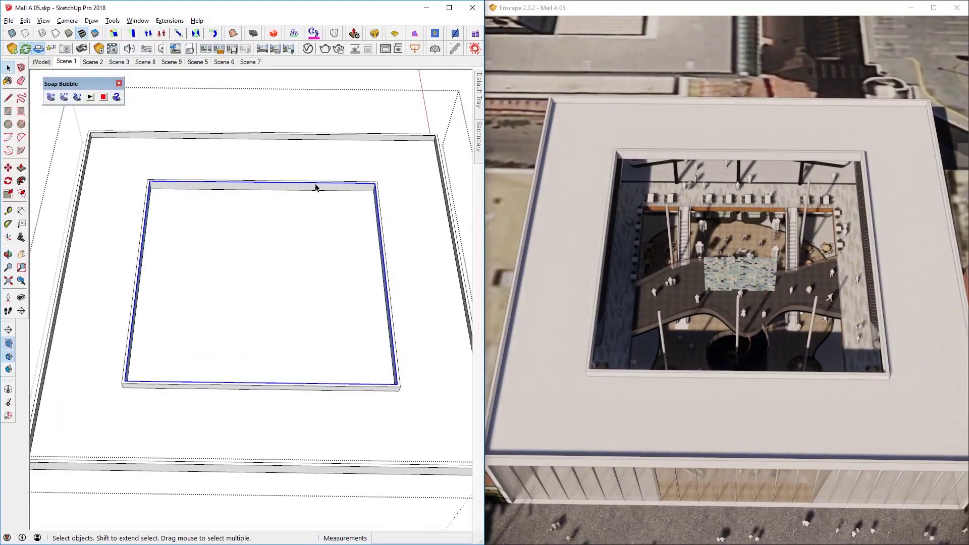
Step: Draw a diagonal line chamfering the top-right corner and an arc rounding the bottom-left corner
{"action": "key", "text": "l"}
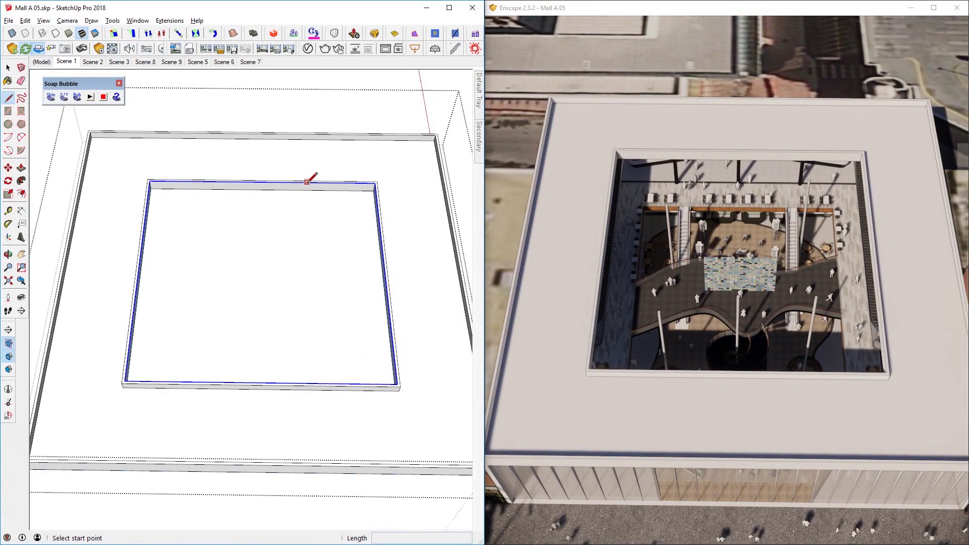
{"action": "left_click", "coordinate": [307, 182]}
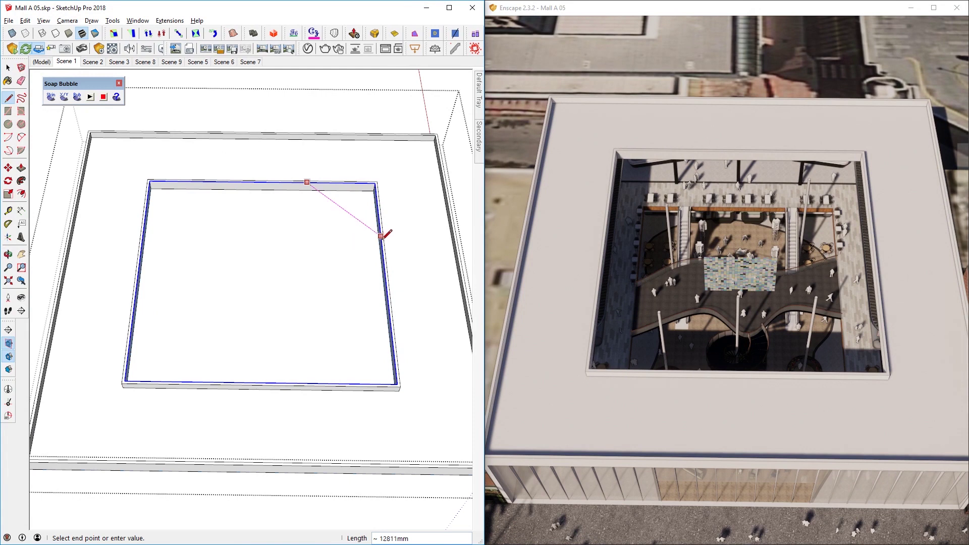
{"action": "left_click", "coordinate": [381, 235]}
{"action": "key", "text": "space"}
{"action": "key", "text": "a"}
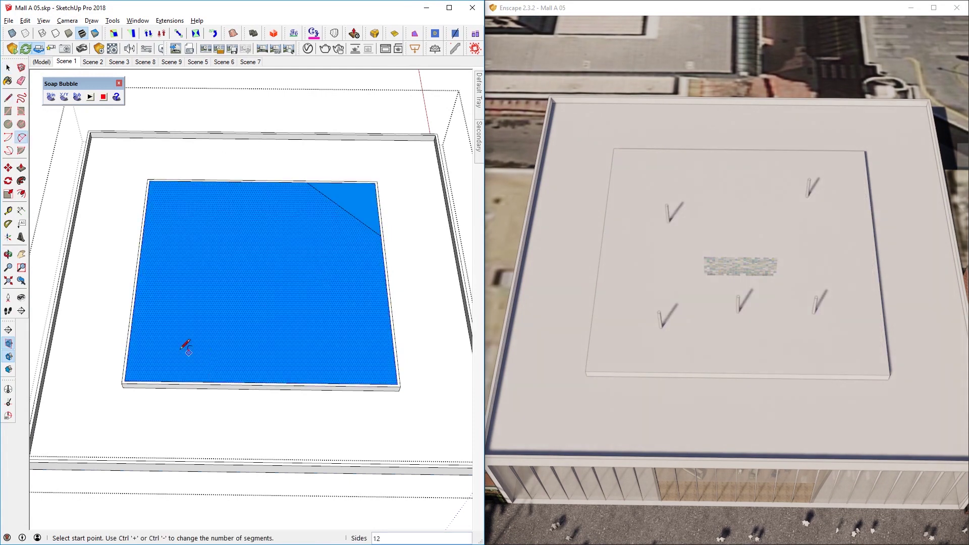
{"action": "left_click", "coordinate": [134, 308]}
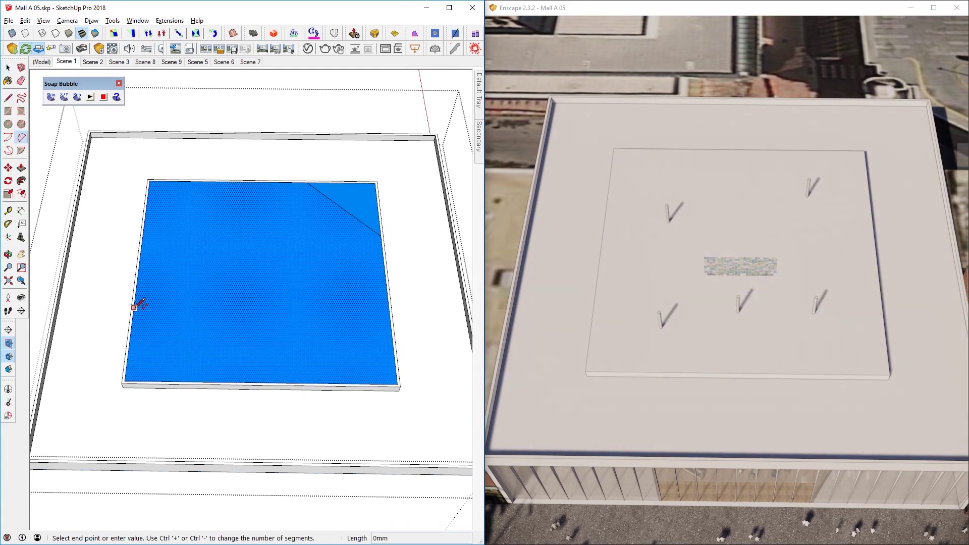
{"action": "left_click", "coordinate": [212, 382]}
{"action": "left_click", "coordinate": [156, 358]}
{"action": "key", "text": "space"}
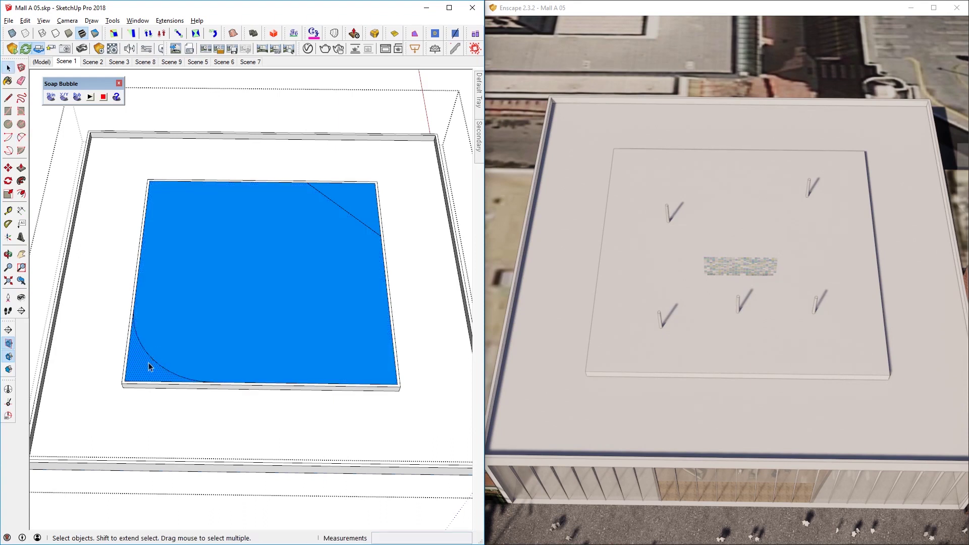
Step: Group the large central face with its edges, then delete it
{"action": "double_click", "coordinate": [303, 261]}
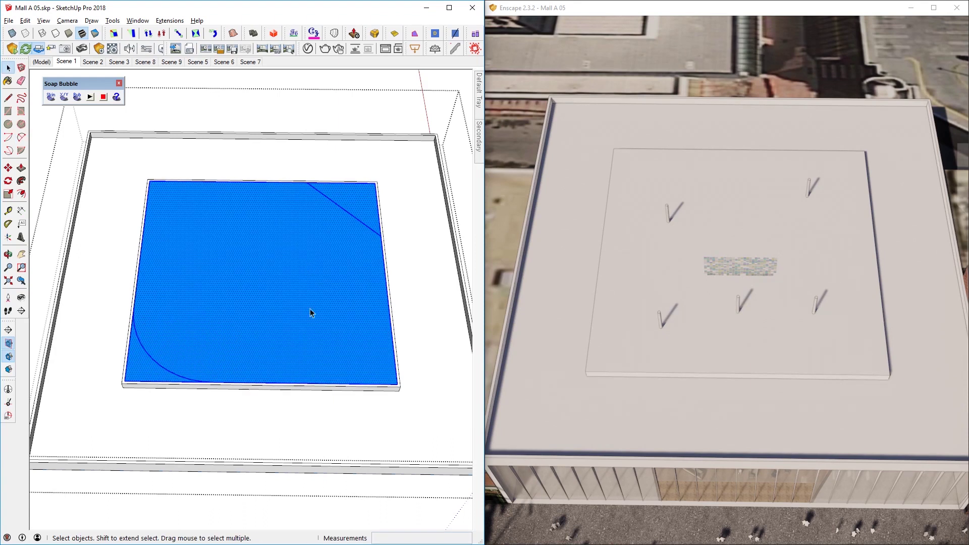
{"action": "key", "text": "g"}
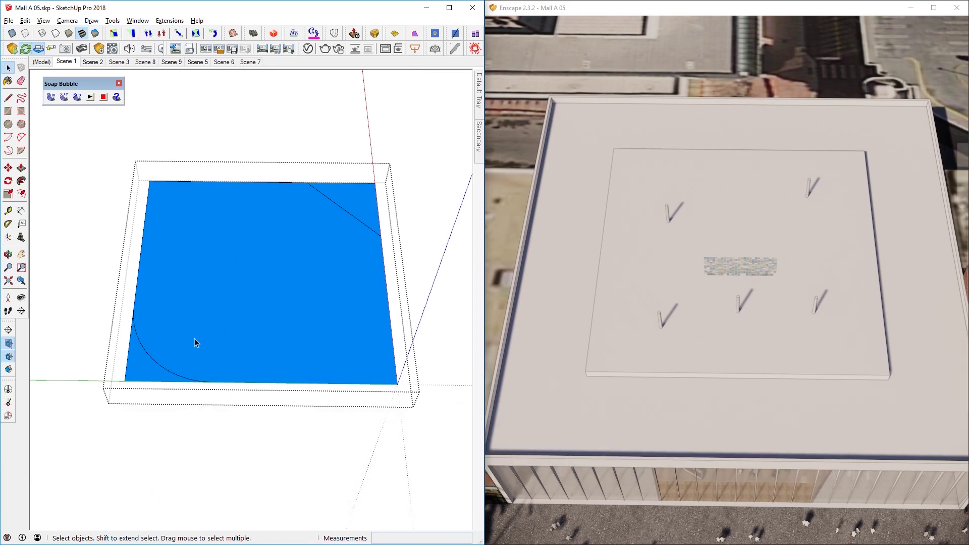
{"action": "key", "text": "Delete"}
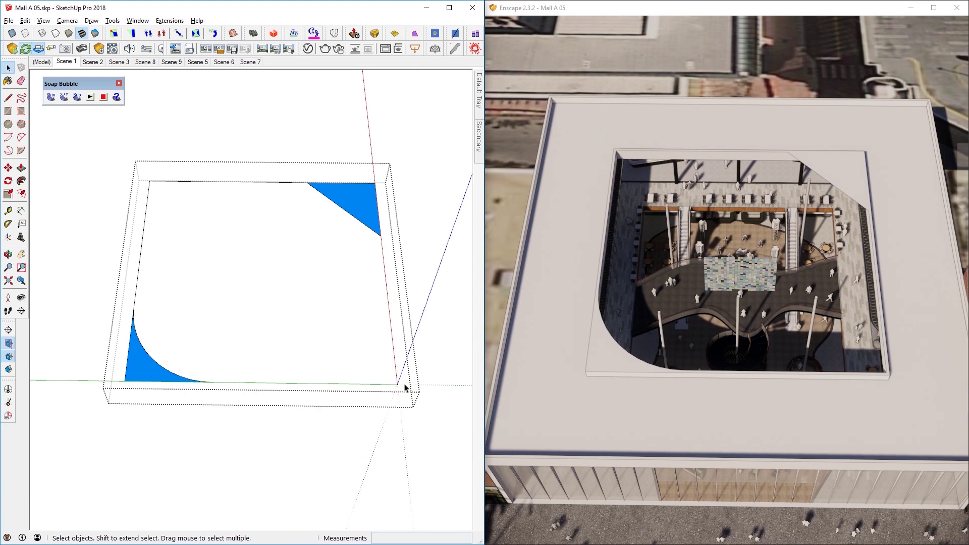
Step: Move the triangle's top and bottom vertices to fold the roof outline's corners
{"action": "key", "text": "m"}
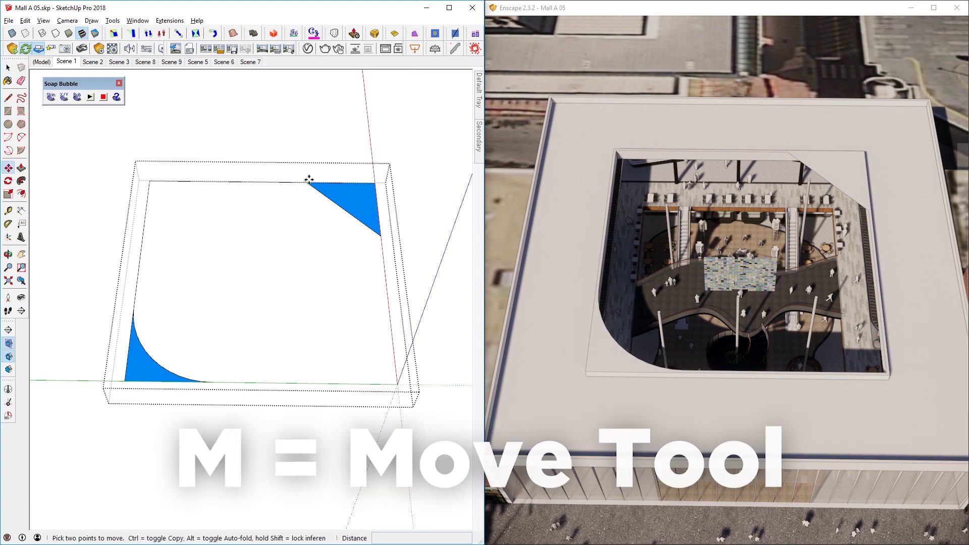
{"action": "left_click", "coordinate": [309, 180]}
{"action": "middle_click_drag", "start_coordinate": [298, 173], "coordinate": [277, 173]}
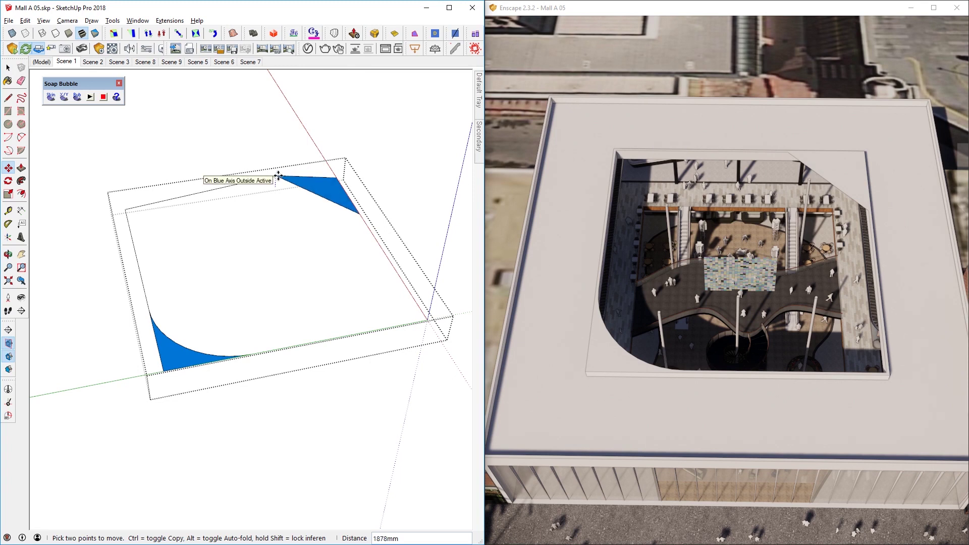
{"action": "left_click", "coordinate": [279, 176]}
{"action": "left_click", "coordinate": [255, 353]}
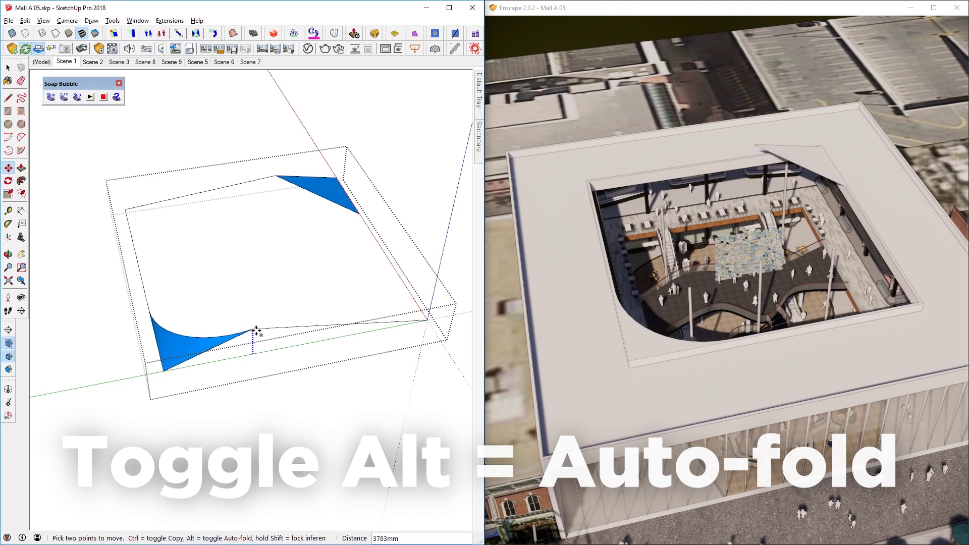
{"action": "left_click", "coordinate": [255, 337]}
{"action": "mouse_move", "coordinate": [255, 338]}
{"action": "middle_mouse_down"}
{"action": "mouse_move", "coordinate": [199, 320]}
{"action": "mouse_move", "coordinate": [444, 174]}
{"action": "mouse_move", "coordinate": [359, 207]}
{"action": "mouse_move", "coordinate": [274, 223]}
{"action": "middle_mouse_up"}
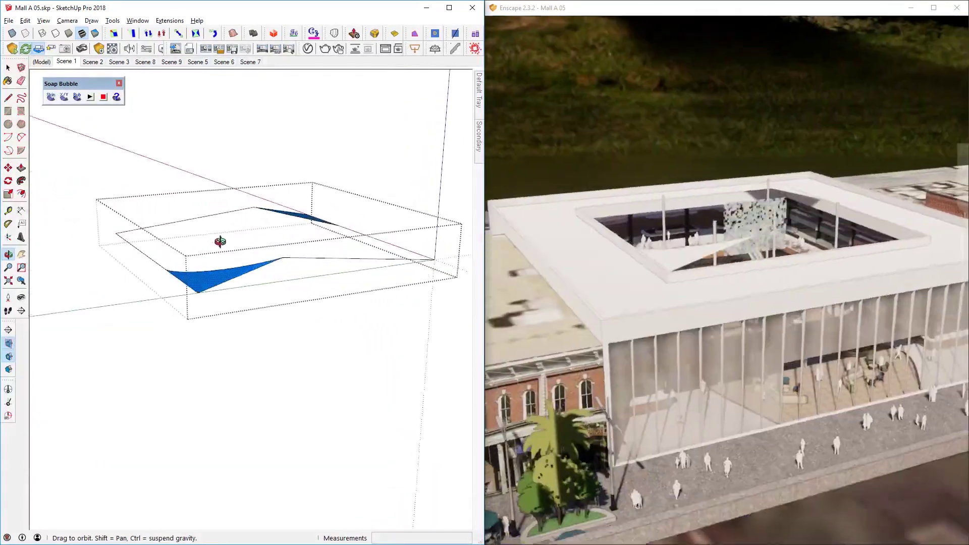
{"action": "middle_click_drag", "start_coordinate": [220, 242], "coordinate": [164, 308]}
Step: Draw diagonal edges between corner vertices, closing a blue face and splitting the top face
{"action": "key", "text": "l"}
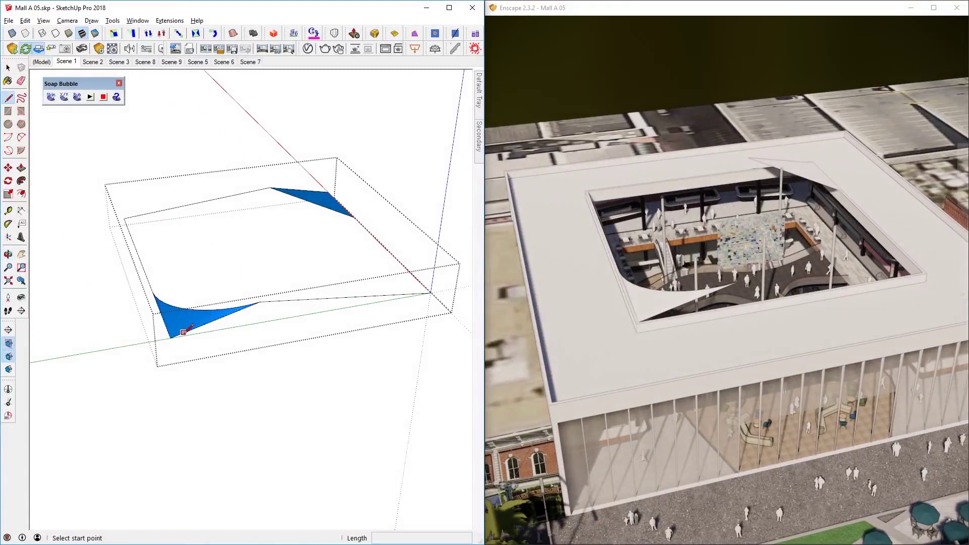
{"action": "left_click", "coordinate": [183, 333]}
{"action": "left_click", "coordinate": [430, 291]}
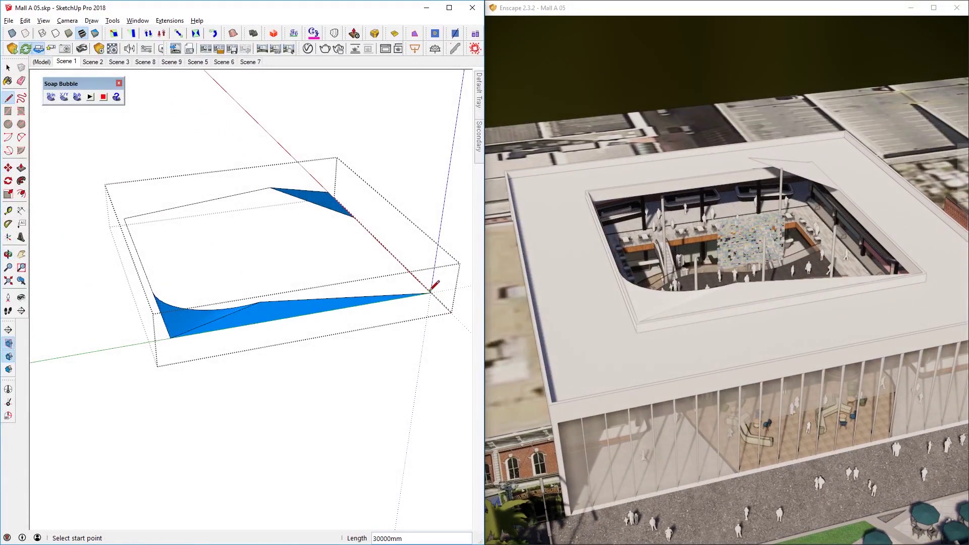
{"action": "left_click", "coordinate": [124, 218]}
{"action": "left_click", "coordinate": [329, 191]}
{"action": "middle_click_drag", "start_coordinate": [329, 192], "coordinate": [433, 281]}
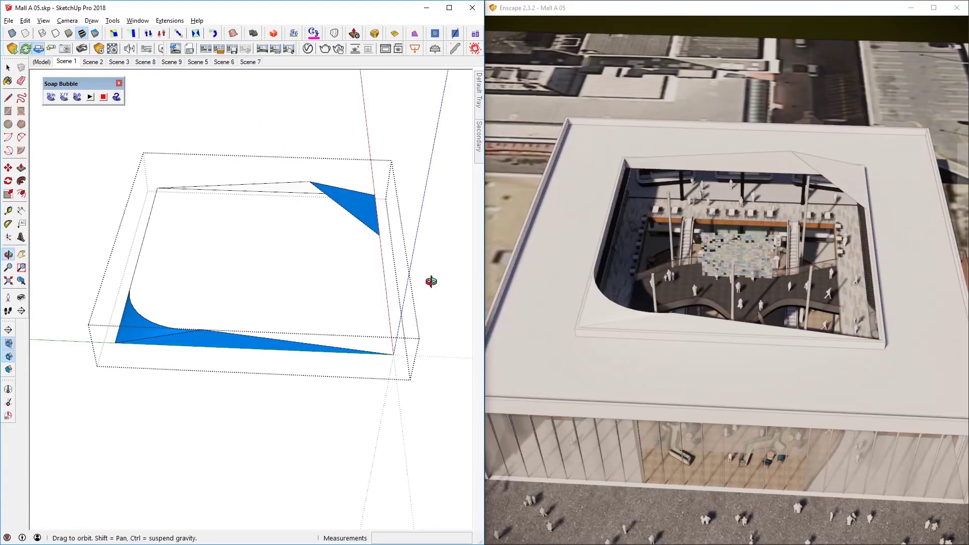
{"action": "key", "text": "space"}
Step: Start selecting the roof boundary with the bottom edge and the curved edge
{"action": "mouse_move", "coordinate": [371, 224]}
{"action": "middle_mouse_down"}
{"action": "mouse_move", "coordinate": [359, 134]}
{"action": "mouse_move", "coordinate": [313, 101]}
{"action": "mouse_move", "coordinate": [167, 99]}
{"action": "mouse_move", "coordinate": [283, 202]}
{"action": "mouse_move", "coordinate": [340, 327]}
{"action": "mouse_move", "coordinate": [227, 254]}
{"action": "mouse_move", "coordinate": [179, 284]}
{"action": "middle_mouse_up"}
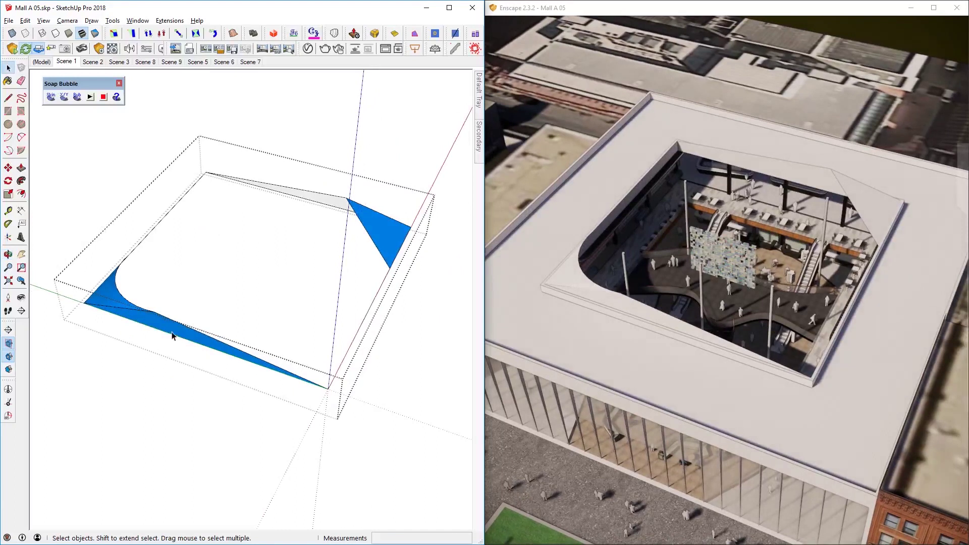
{"action": "left_click", "coordinate": [185, 329]}
{"action": "left_click", "coordinate": [119, 271], "text": "shift"}
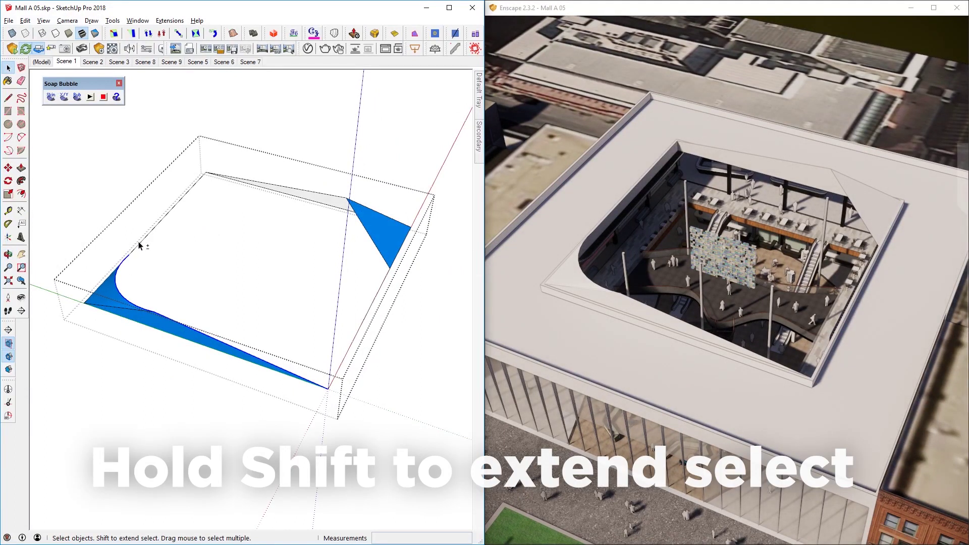
Step: Add the remaining four boundary edges and generate a soap skin with 15 divisions
{"action": "left_click", "coordinate": [152, 237], "text": "shift"}
{"action": "left_click", "coordinate": [241, 185], "text": "shift"}
{"action": "left_click", "coordinate": [368, 234], "text": "shift"}
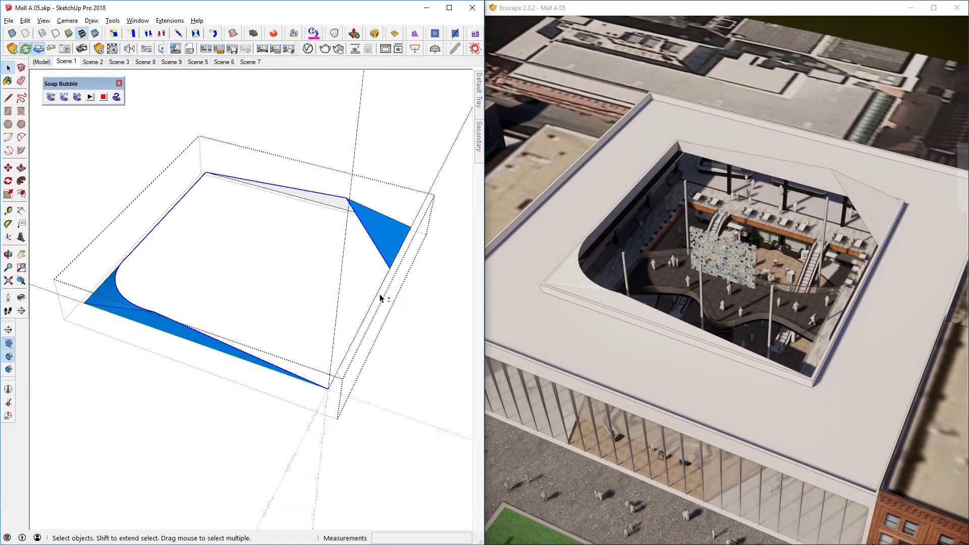
{"action": "left_click", "coordinate": [376, 297], "text": "shift"}
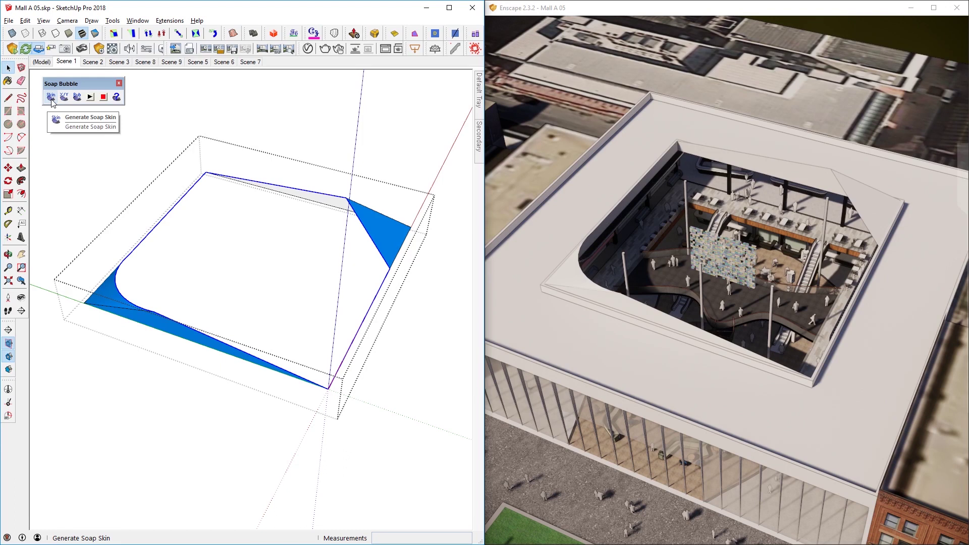
{"action": "left_click", "coordinate": [51, 99]}
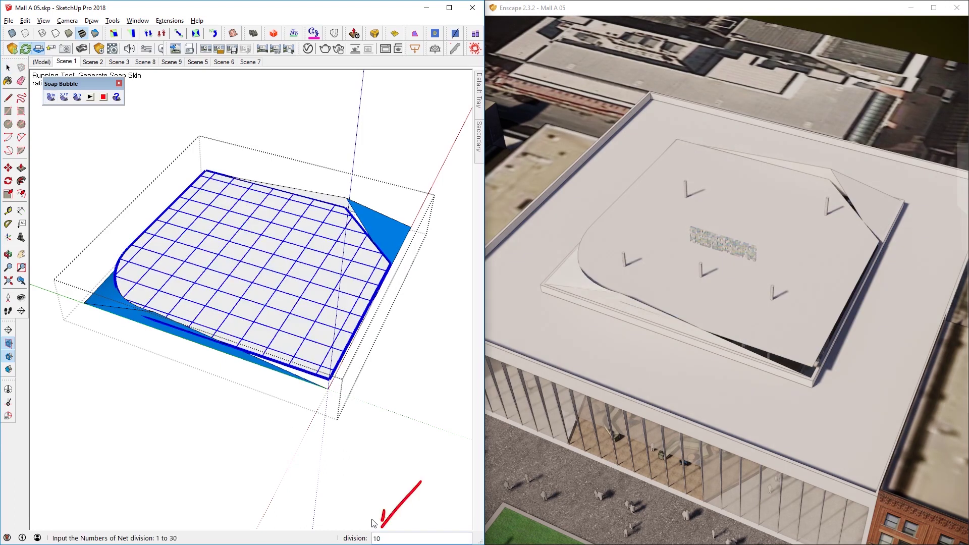
{"action": "type", "text": "15"}
{"action": "key", "text": "Return"}
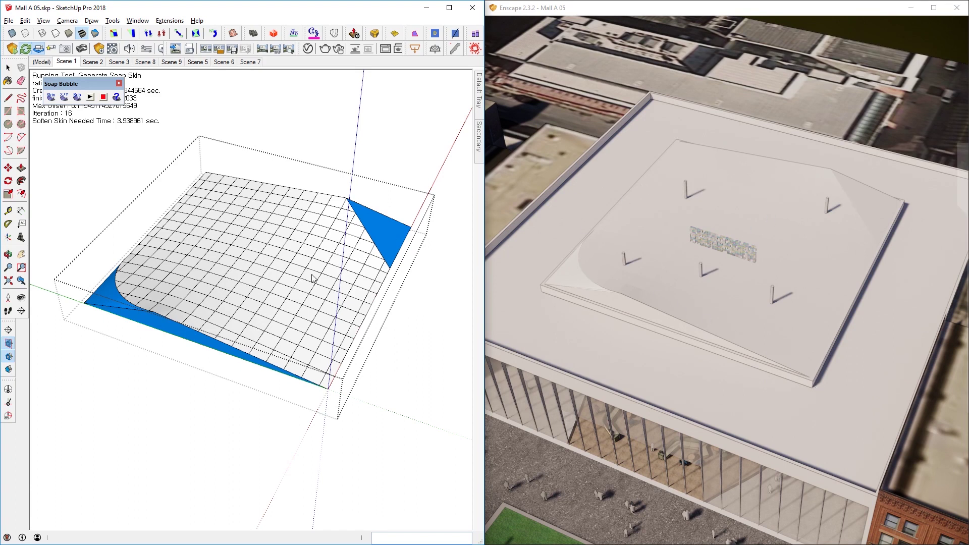
Step: Hide the hanging mesh panel on the roof with Shift+H
{"action": "middle_click_drag", "start_coordinate": [220, 294], "coordinate": [271, 244]}
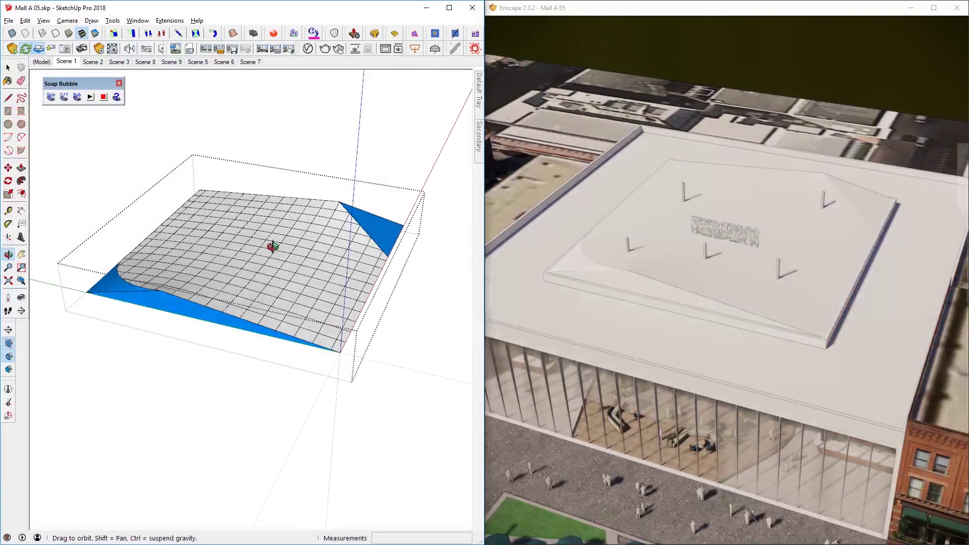
{"action": "left_click", "coordinate": [300, 257]}
{"action": "left_click_drag", "start_coordinate": [76, 83], "coordinate": [70, 137]}
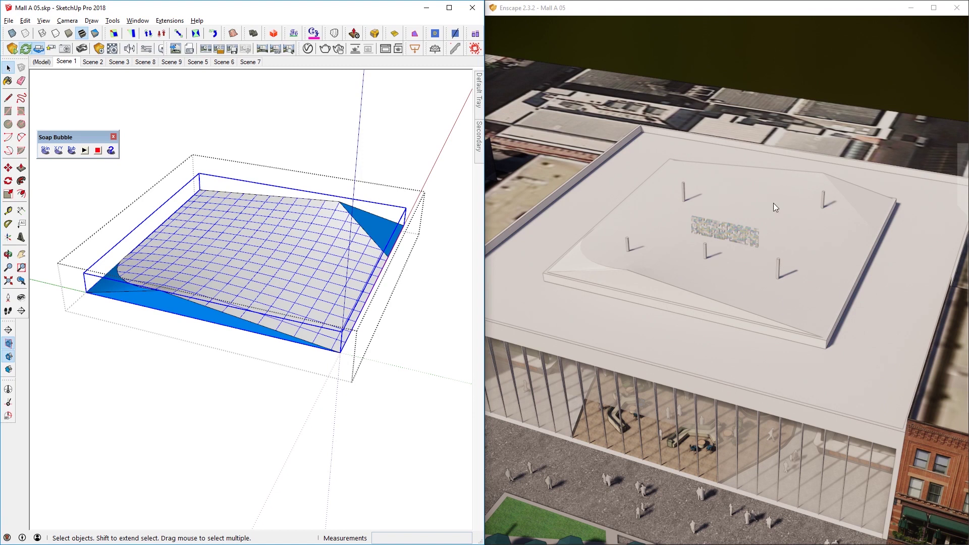
{"action": "left_click", "coordinate": [438, 335]}
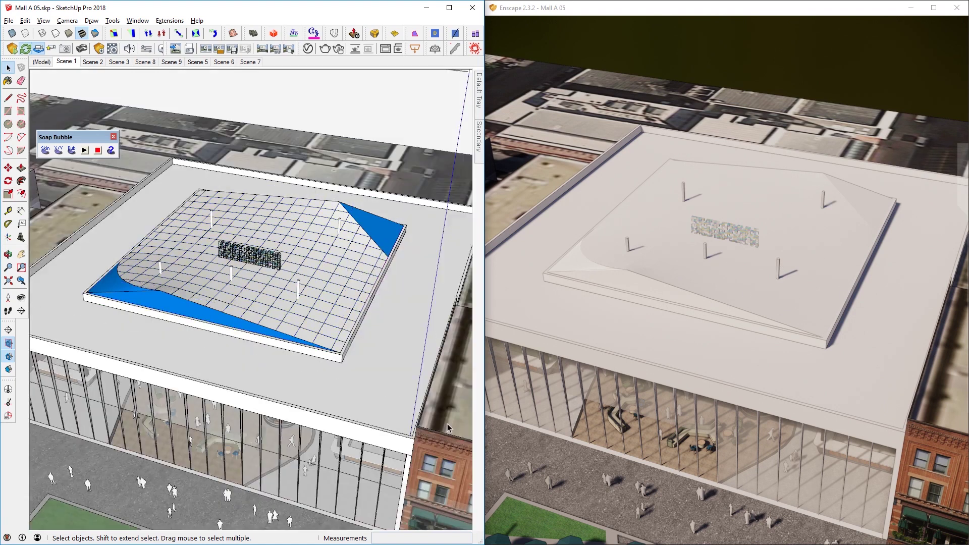
{"action": "left_click", "coordinate": [270, 262]}
{"action": "key", "text": "shift+h"}
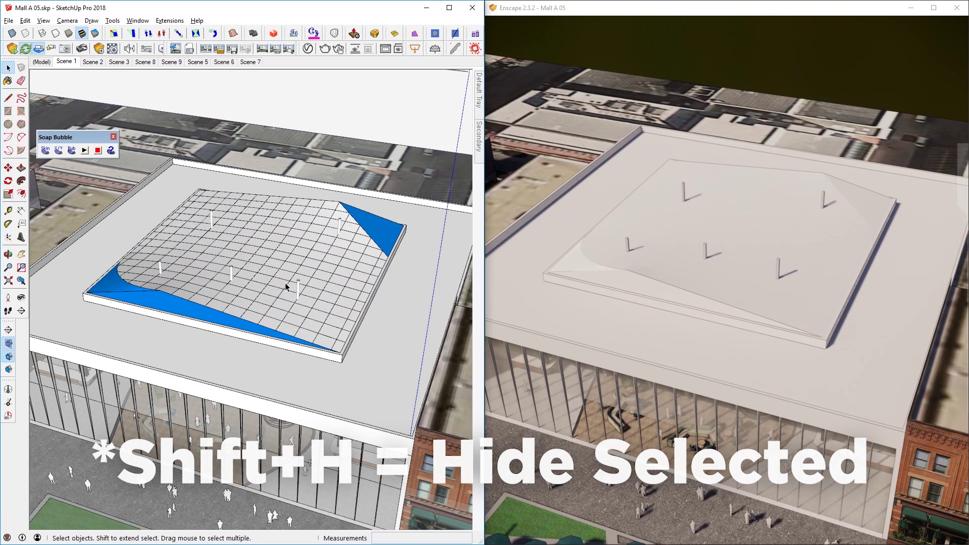
Step: Select all instances of the roof posts and hide them
{"action": "right_click", "coordinate": [299, 290]}
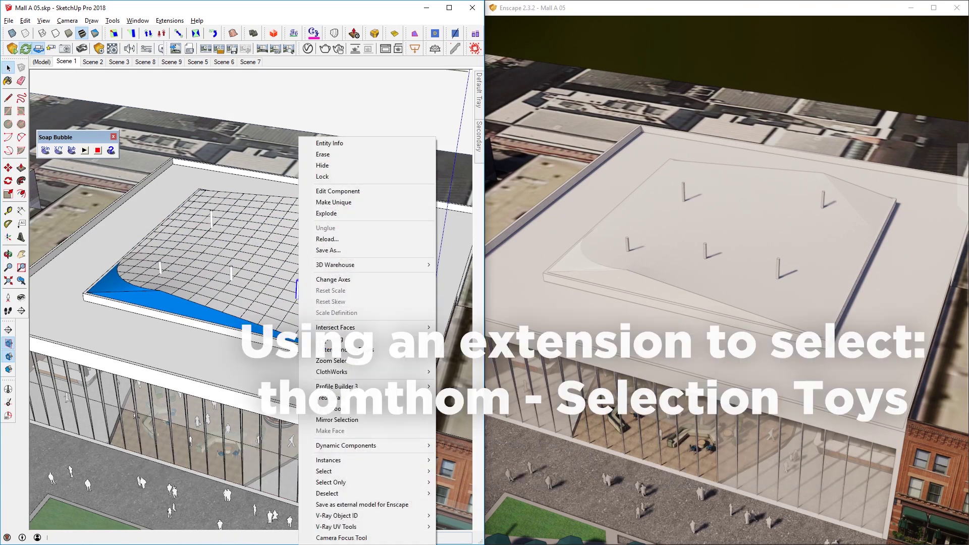
{"action": "mouse_move", "coordinate": [384, 460]}
{"action": "left_click", "coordinate": [465, 460]}
{"action": "key", "text": "shift+h"}
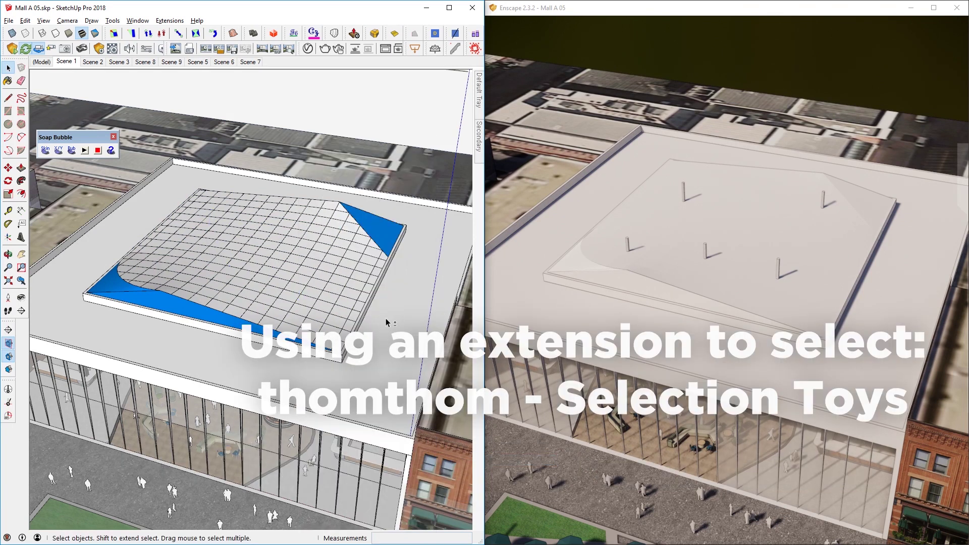
Step: Reverse the soap skin's blue back faces inside its group, then select the group
{"action": "double_click", "coordinate": [182, 308]}
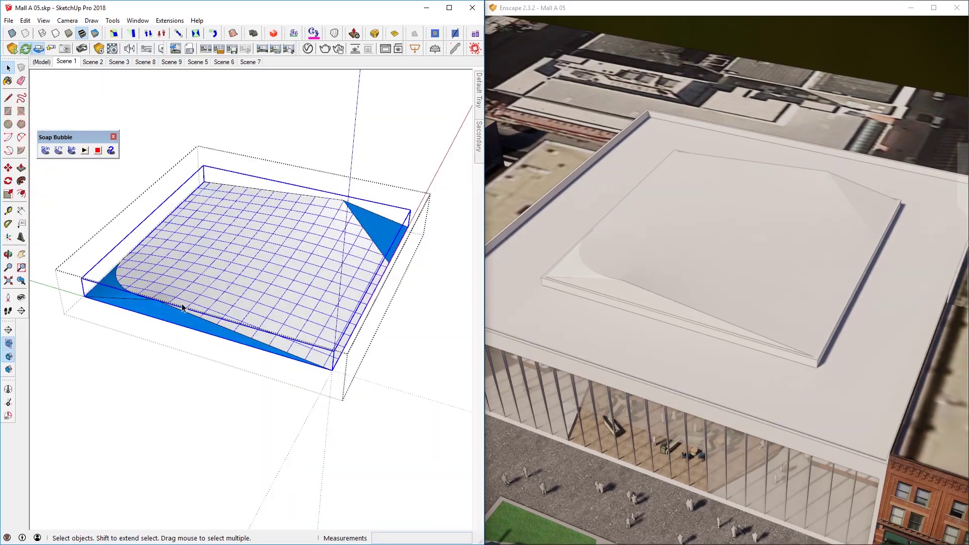
{"action": "left_click", "coordinate": [117, 295], "text": "shift"}
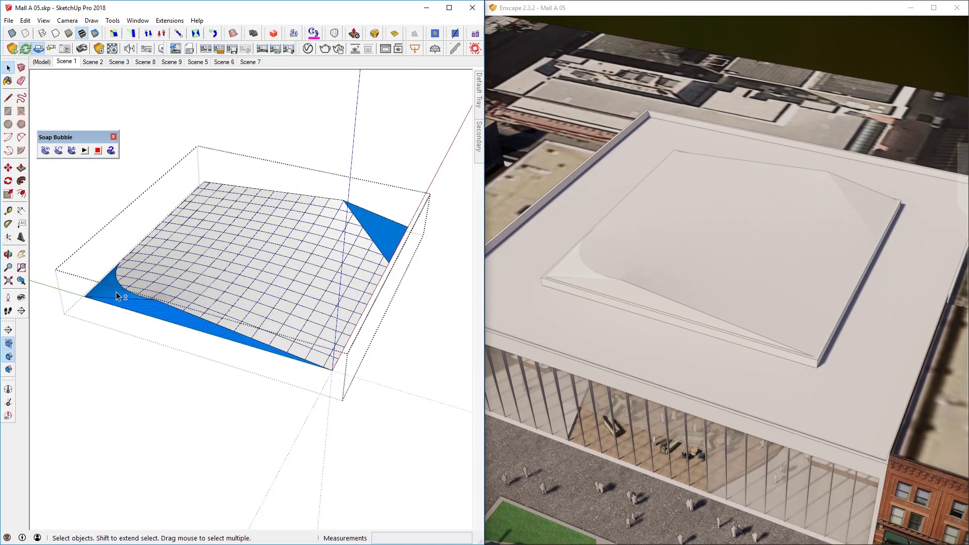
{"action": "right_click", "coordinate": [380, 228]}
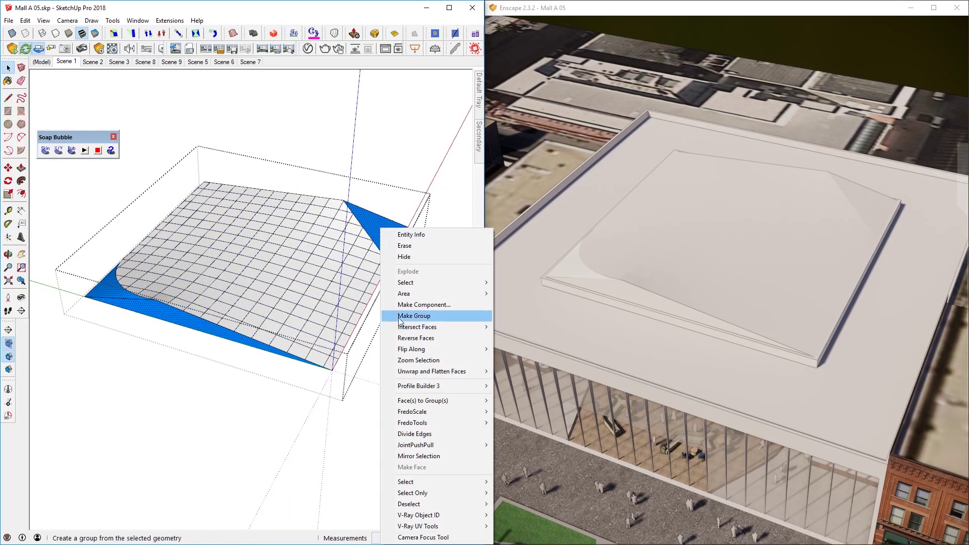
{"action": "left_click", "coordinate": [405, 338]}
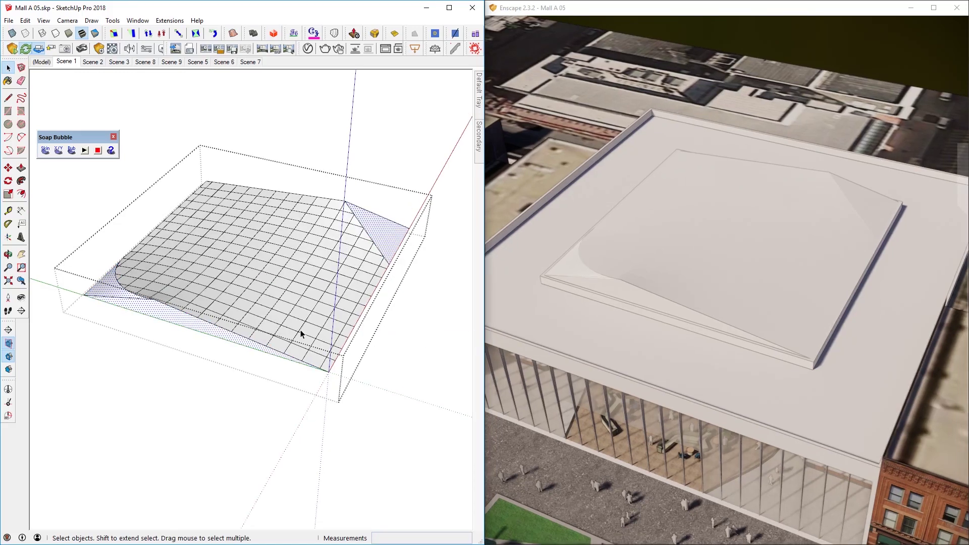
{"action": "middle_click_drag", "start_coordinate": [300, 329], "coordinate": [305, 305]}
{"action": "left_click", "coordinate": [305, 302]}
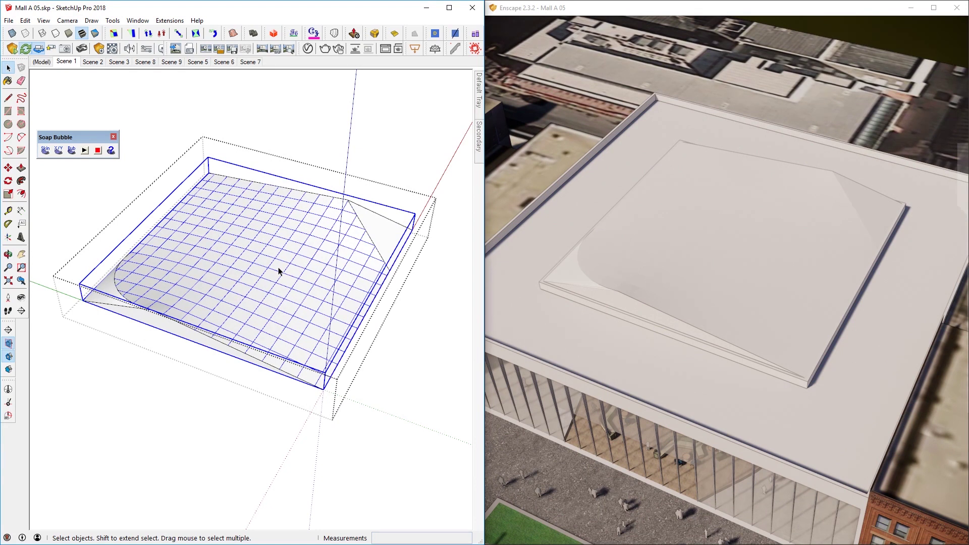
Step: Inflate the soap-skin group with Generate SoapBubble at pressure 5.0
{"action": "left_click", "coordinate": [72, 150]}
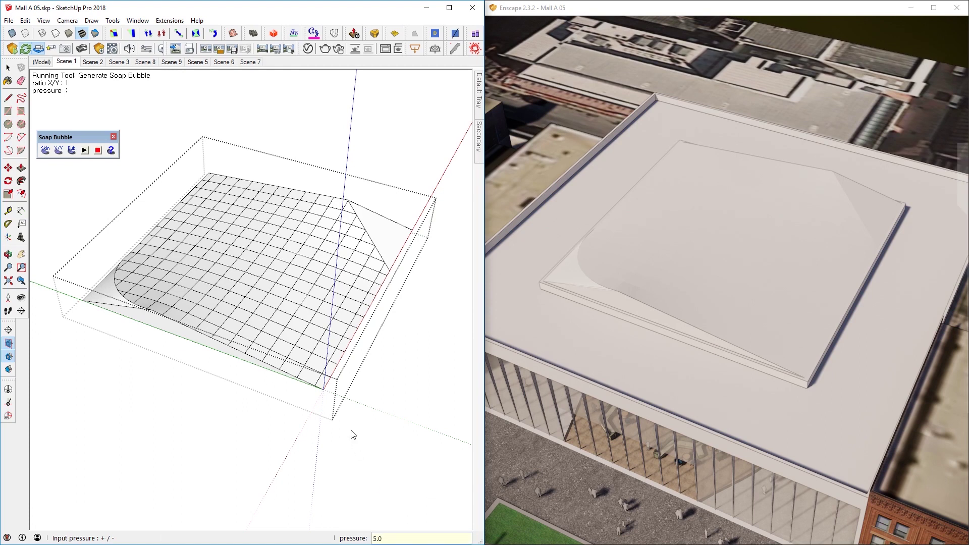
{"action": "key", "text": "Return"}
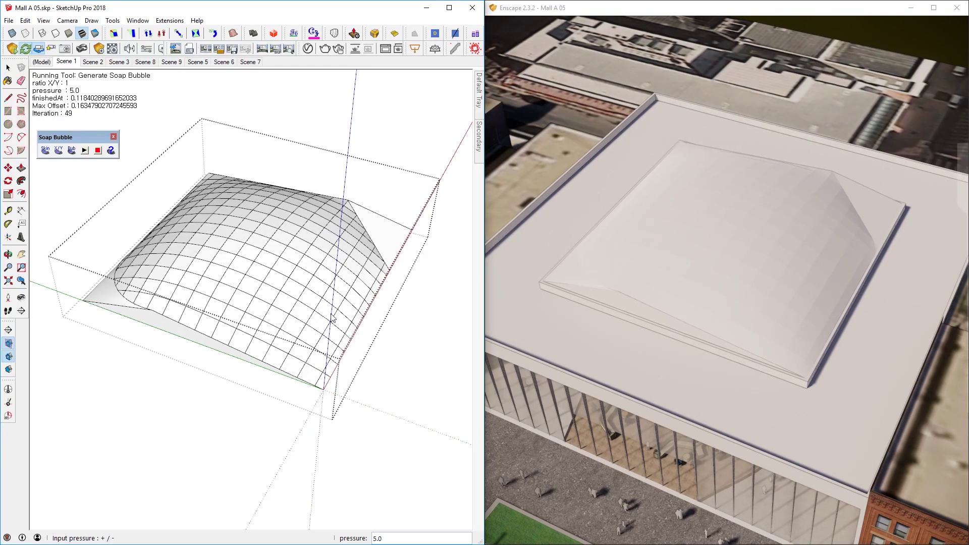
{"action": "middle_click_drag", "start_coordinate": [277, 319], "coordinate": [281, 158]}
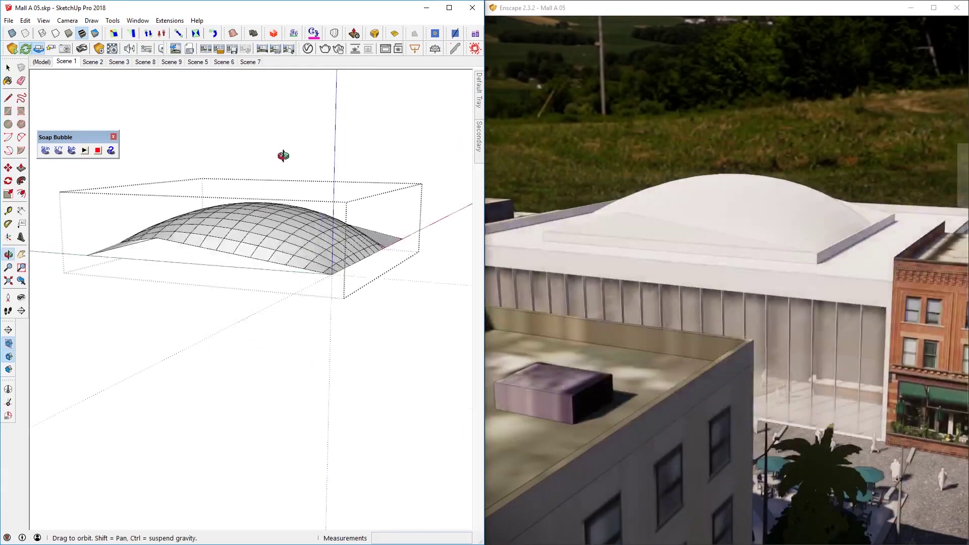
Step: Rerun the soap bubble at pressure 2.0, then at 20.0
{"action": "scroll", "coordinate": [265, 217], "scroll_direction": "up", "scroll_amount": 3}
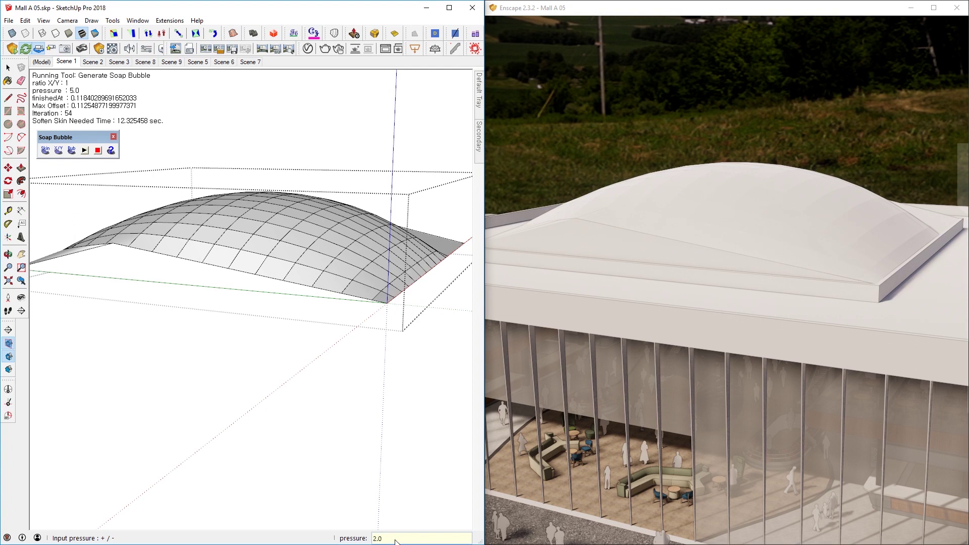
{"action": "key", "text": "Return"}
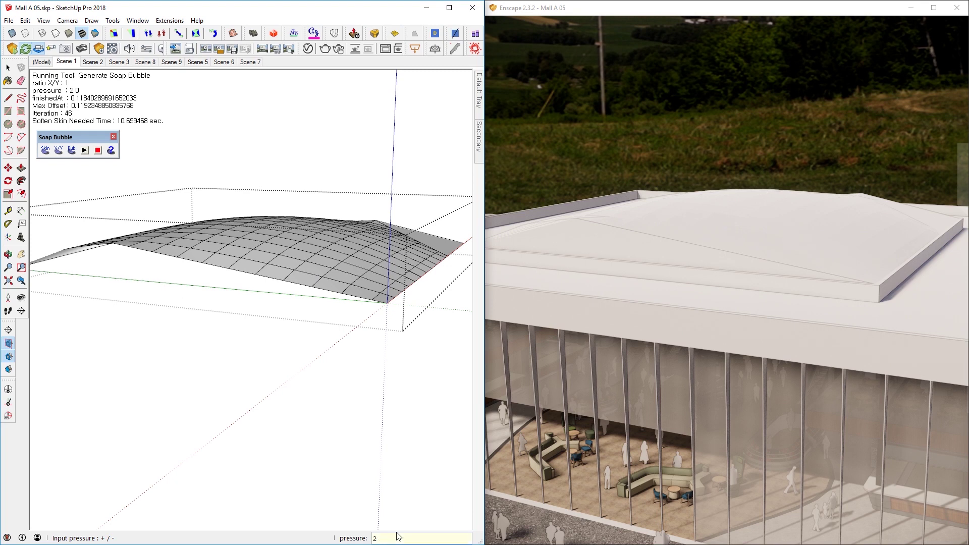
{"action": "key", "text": "Return"}
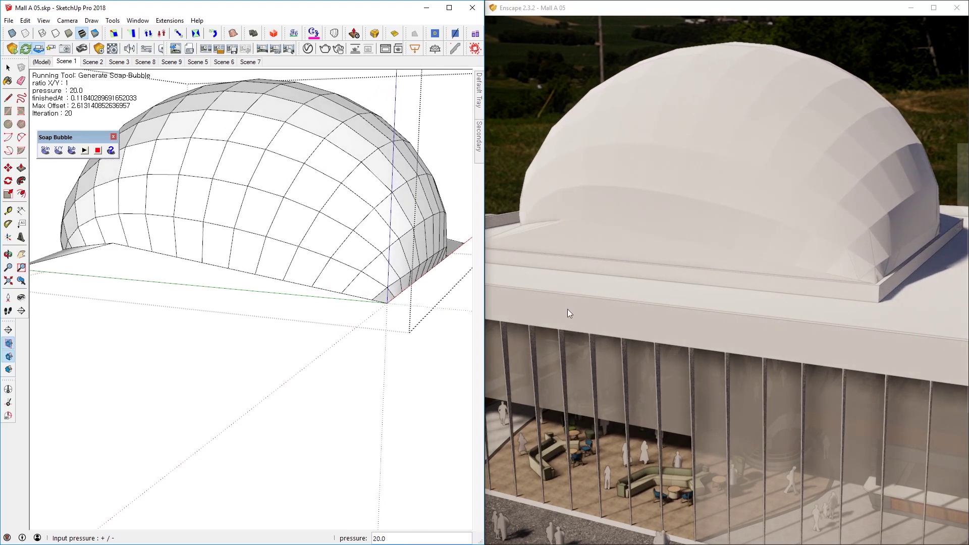
{"action": "mouse_move", "coordinate": [284, 270]}
{"action": "middle_mouse_down"}
{"action": "mouse_move", "coordinate": [274, 240]}
{"action": "mouse_move", "coordinate": [274, 329]}
{"action": "middle_mouse_up"}
Step: Open Human 04.skp from the Dropbox folder
{"action": "scroll", "coordinate": [280, 336], "scroll_direction": "down", "scroll_amount": 2}
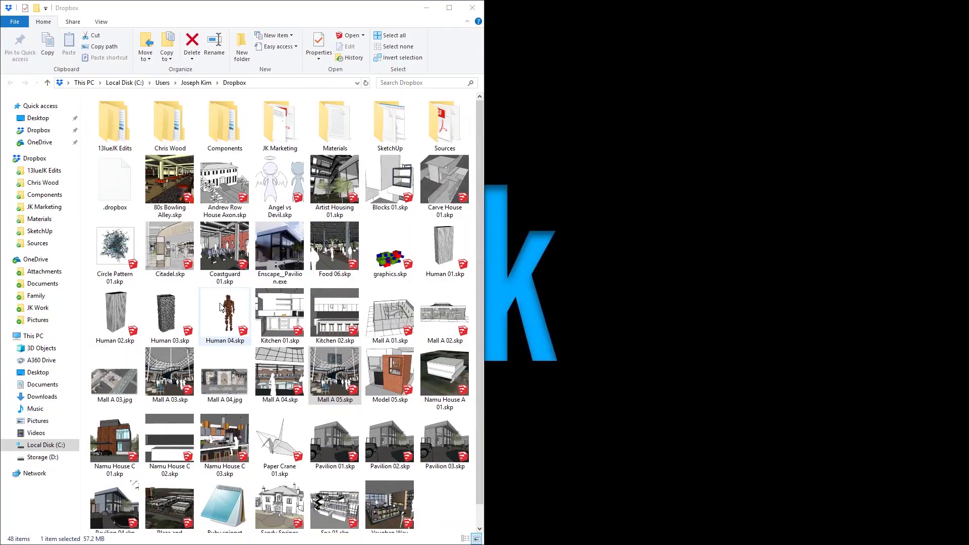
{"action": "left_click", "coordinate": [220, 308]}
{"action": "double_click", "coordinate": [232, 306]}
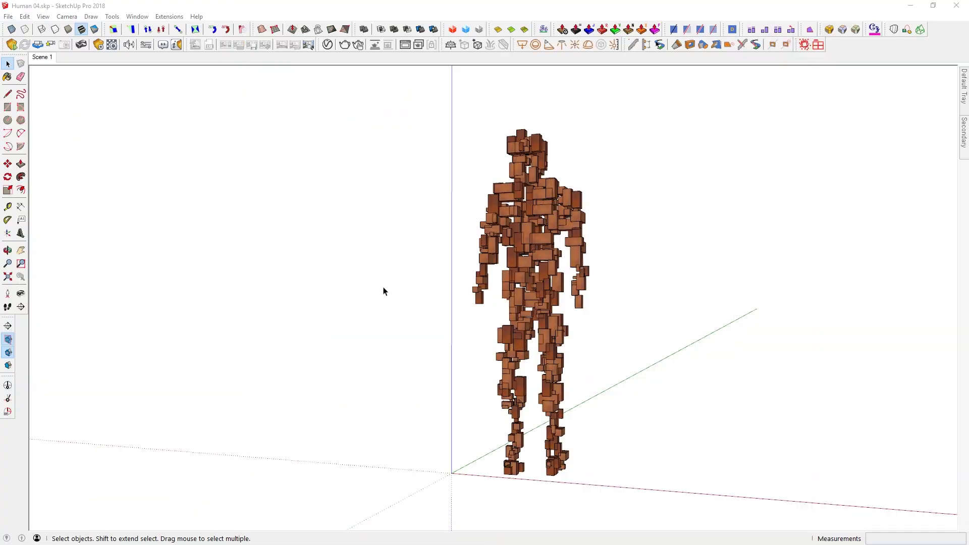
Step: Rotate the voxel human 90° about its base so it lies flat
{"action": "middle_click_drag", "start_coordinate": [529, 279], "coordinate": [238, 281]}
{"action": "middle_click_drag", "start_coordinate": [663, 342], "coordinate": [536, 318]}
{"action": "left_click", "coordinate": [588, 263]}
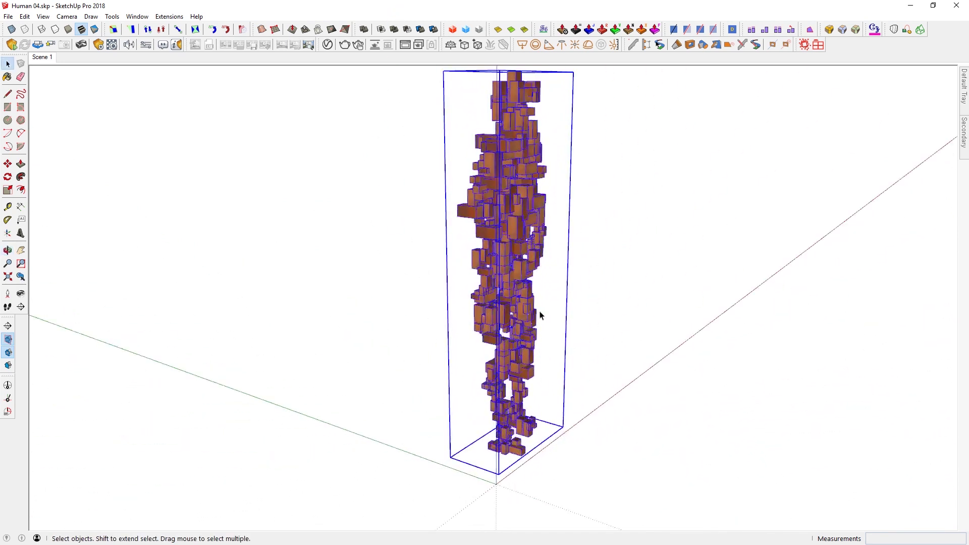
{"action": "scroll", "coordinate": [479, 283], "scroll_direction": "down", "scroll_amount": 3}
{"action": "key", "text": "q"}
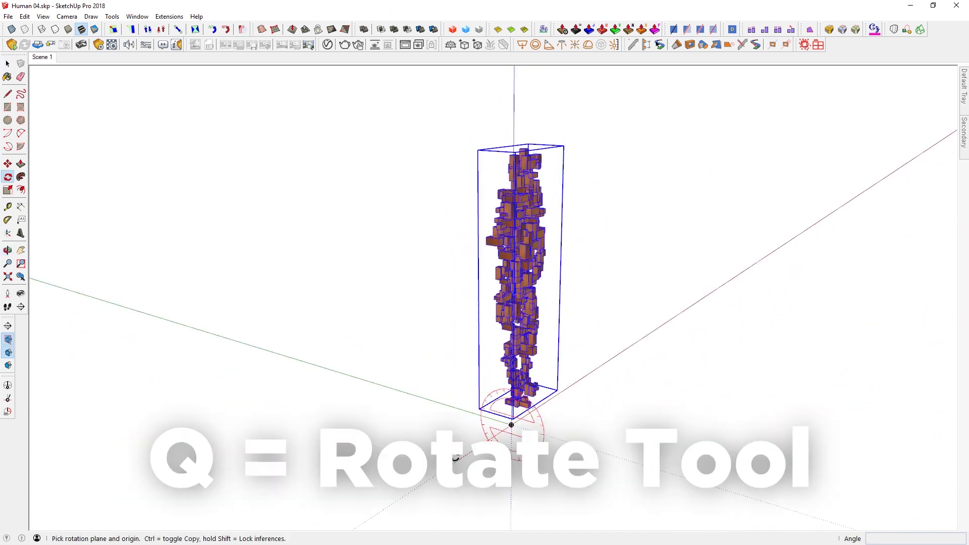
{"action": "left_click", "coordinate": [516, 417]}
{"action": "left_click", "coordinate": [512, 97]}
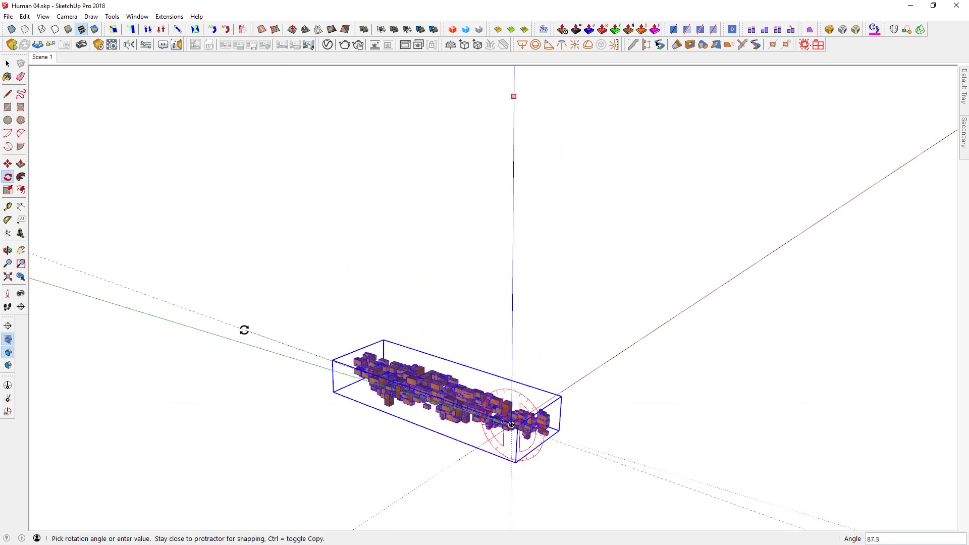
{"action": "left_click", "coordinate": [462, 376]}
Step: Launch the live Enscape render of the lying figure
{"action": "key", "text": "m"}
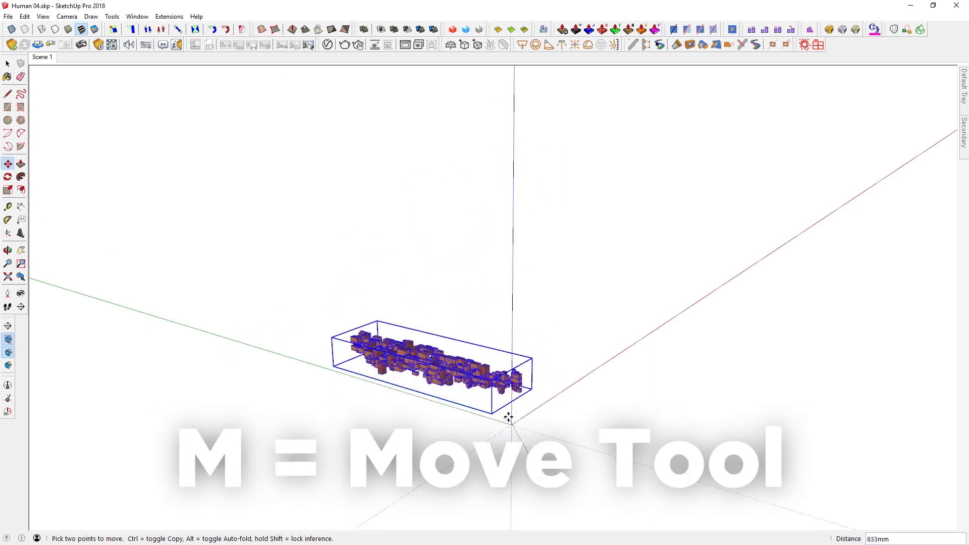
{"action": "middle_click_drag", "start_coordinate": [519, 391], "coordinate": [455, 355]}
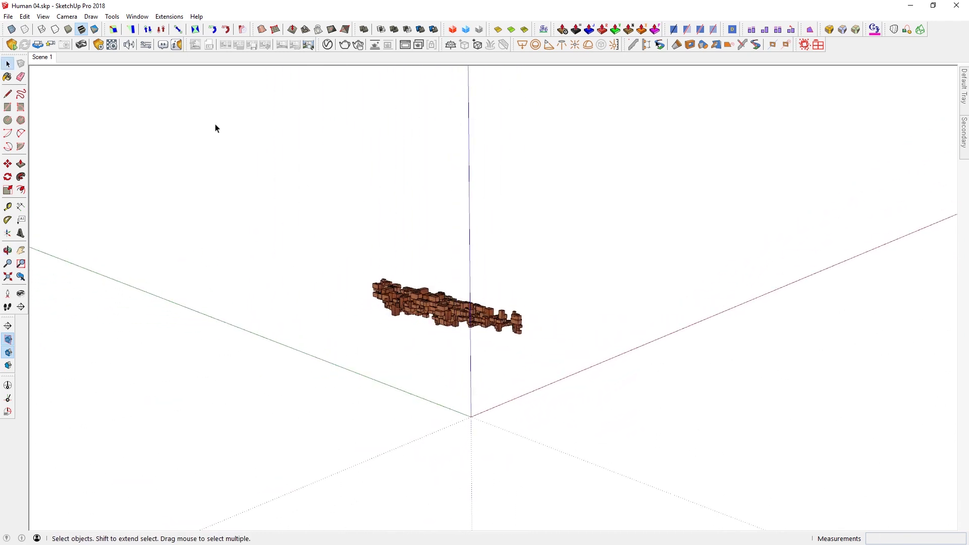
{"action": "left_click", "coordinate": [11, 45]}
Step: Tile Enscape on the right half and SketchUp on the left half of the screen
{"action": "left_click_drag", "start_coordinate": [277, 11], "coordinate": [967, 211]}
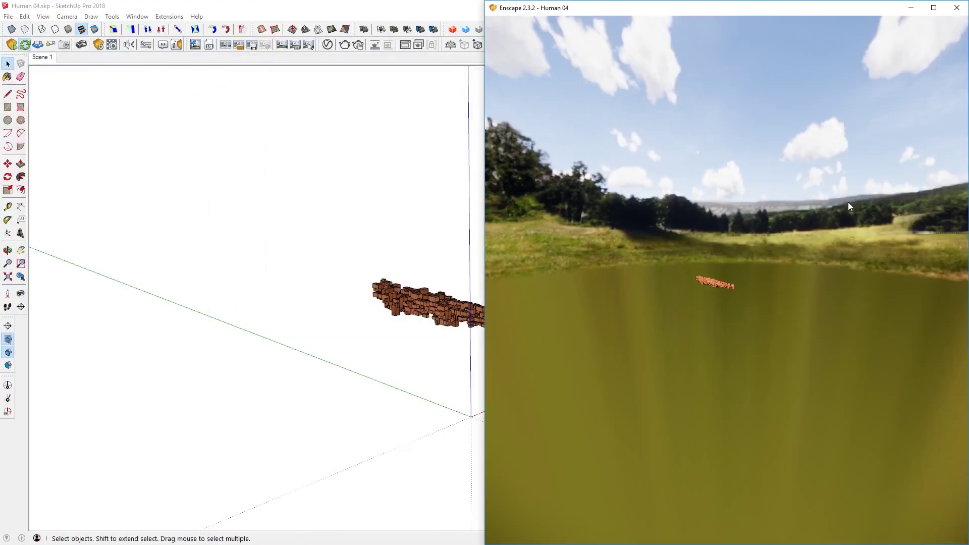
{"action": "left_click", "coordinate": [380, 14]}
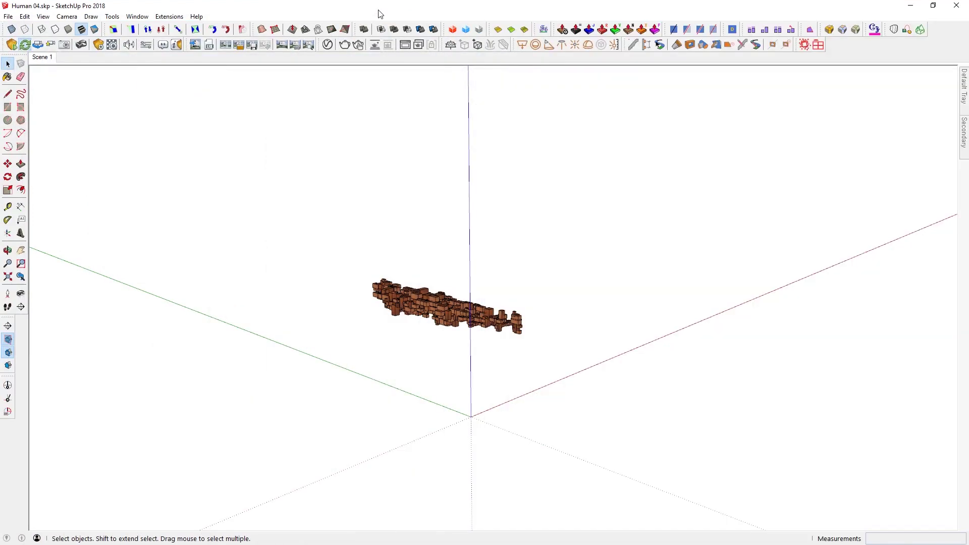
{"action": "key", "text": "super+Left"}
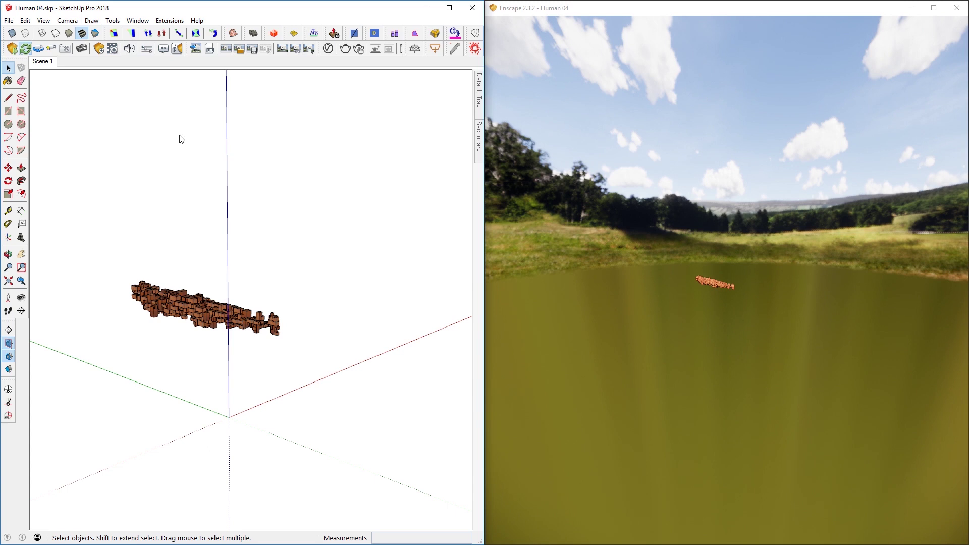
Step: Set Enscape's horizon preset to Clear with White Background enabled
{"action": "left_click", "coordinate": [120, 63]}
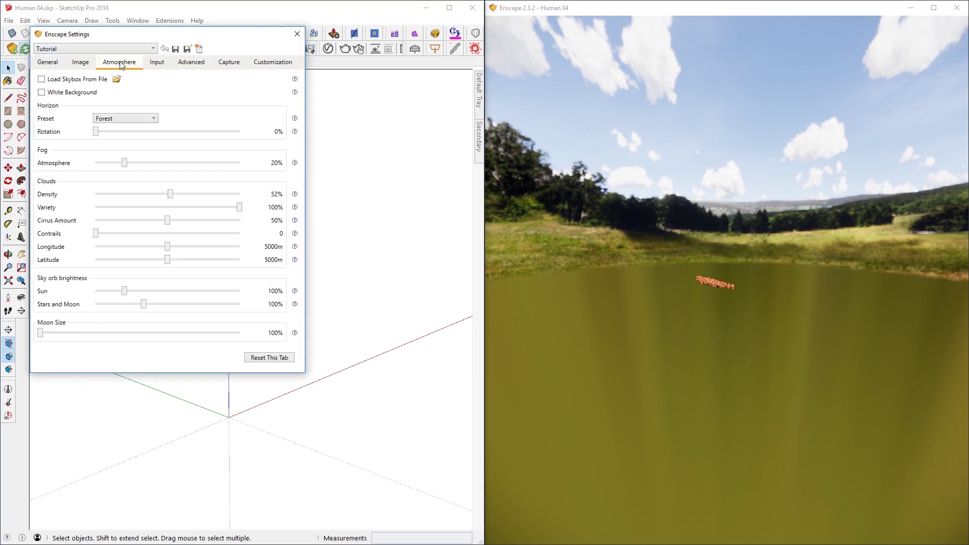
{"action": "left_click", "coordinate": [126, 120]}
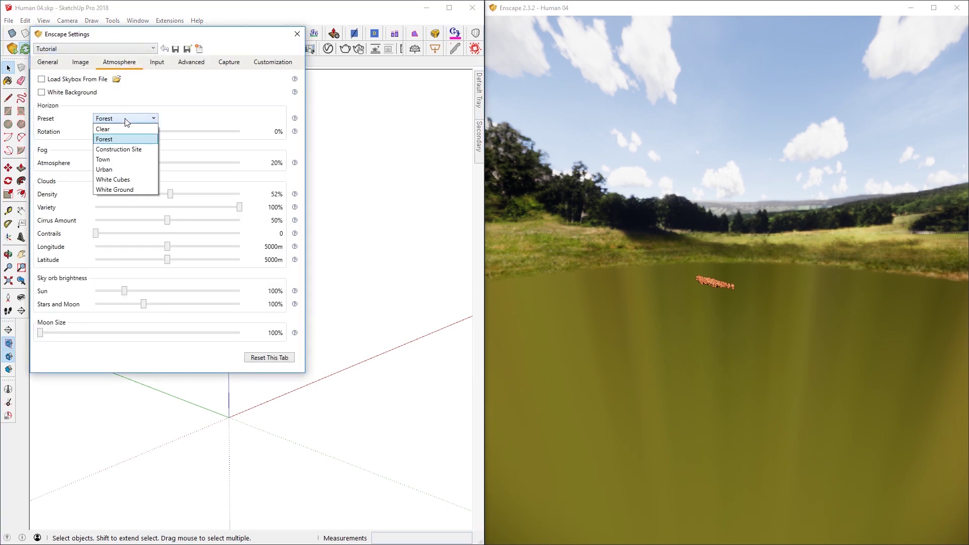
{"action": "left_click", "coordinate": [125, 131]}
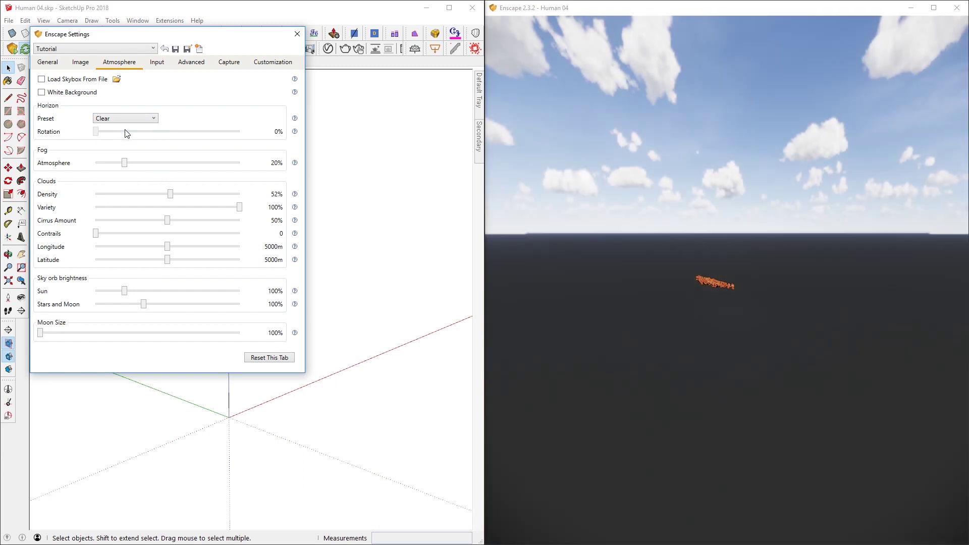
{"action": "left_click", "coordinate": [72, 92]}
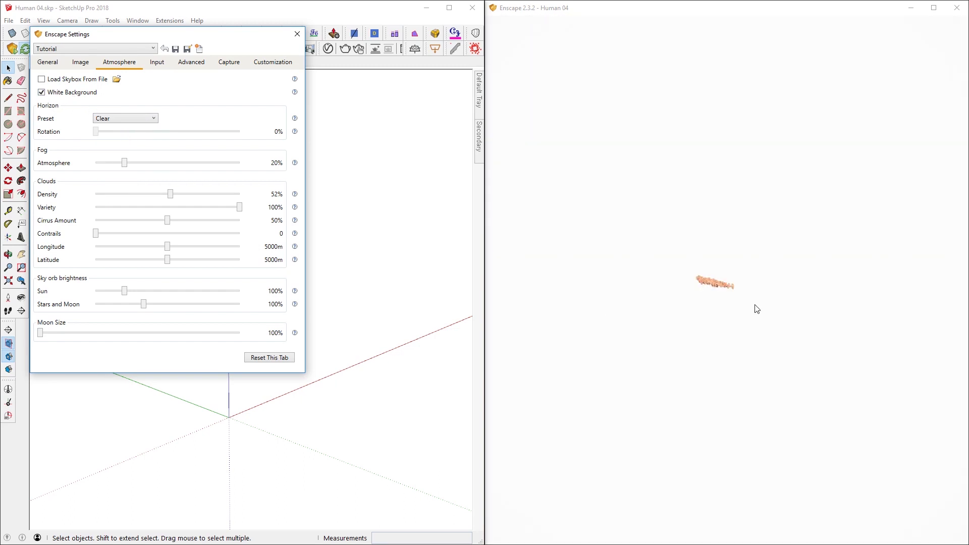
{"action": "left_click_drag", "start_coordinate": [757, 308], "coordinate": [754, 323]}
{"action": "left_click", "coordinate": [297, 33]}
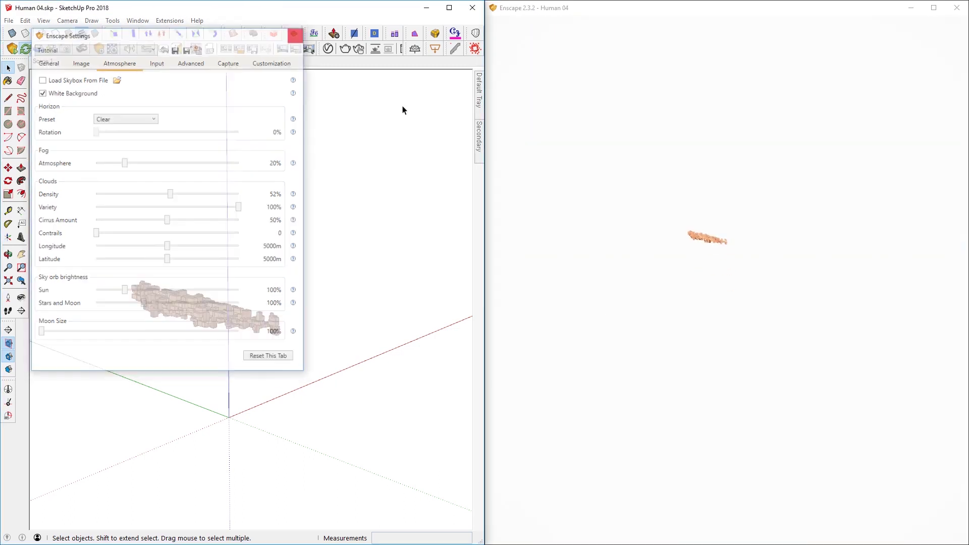
Step: Synchronize Enscape's view with SketchUp's camera and orbit around the lying figure
{"action": "left_click", "coordinate": [39, 51]}
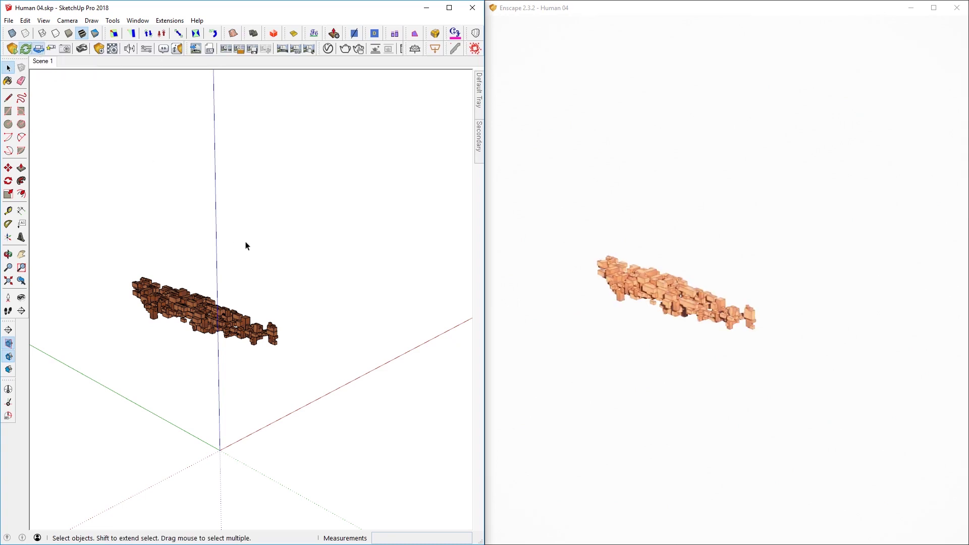
{"action": "mouse_move", "coordinate": [224, 290]}
{"action": "middle_mouse_down"}
{"action": "mouse_move", "coordinate": [151, 303]}
{"action": "mouse_move", "coordinate": [101, 350]}
{"action": "mouse_move", "coordinate": [268, 383]}
{"action": "mouse_move", "coordinate": [274, 294]}
{"action": "middle_mouse_up"}
{"action": "scroll", "coordinate": [274, 295], "scroll_direction": "up", "scroll_amount": 5}
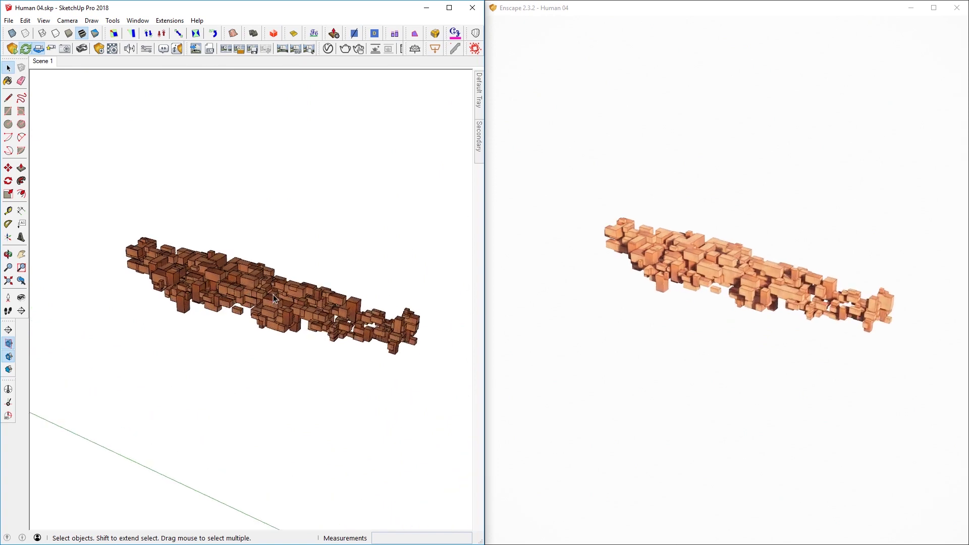
{"action": "scroll", "coordinate": [274, 294], "scroll_direction": "up", "scroll_amount": 1}
{"action": "scroll", "coordinate": [278, 325], "scroll_direction": "down", "scroll_amount": 2}
{"action": "middle_click_drag", "start_coordinate": [324, 326], "coordinate": [291, 314]}
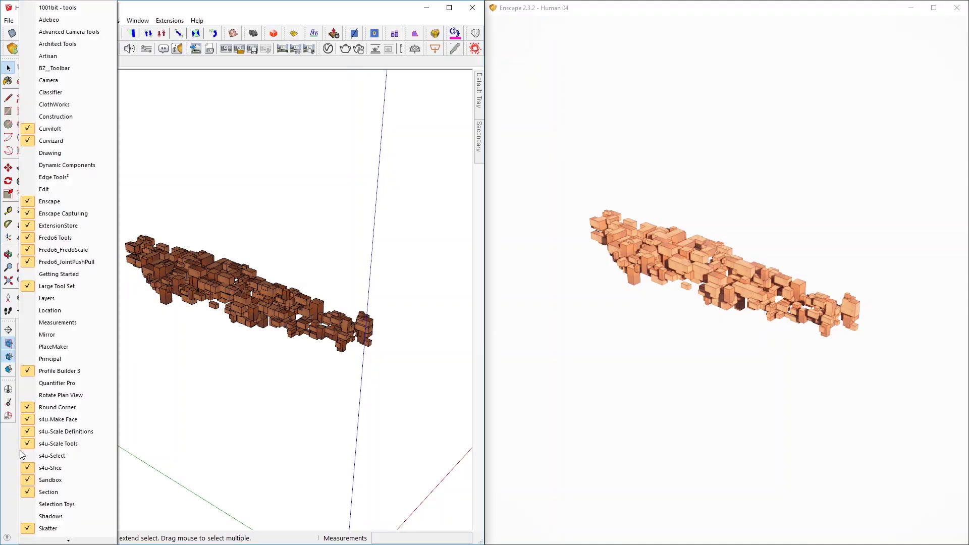
Step: Enable the ClothWorks toolbar from the toolbars list
{"action": "left_click", "coordinate": [54, 104]}
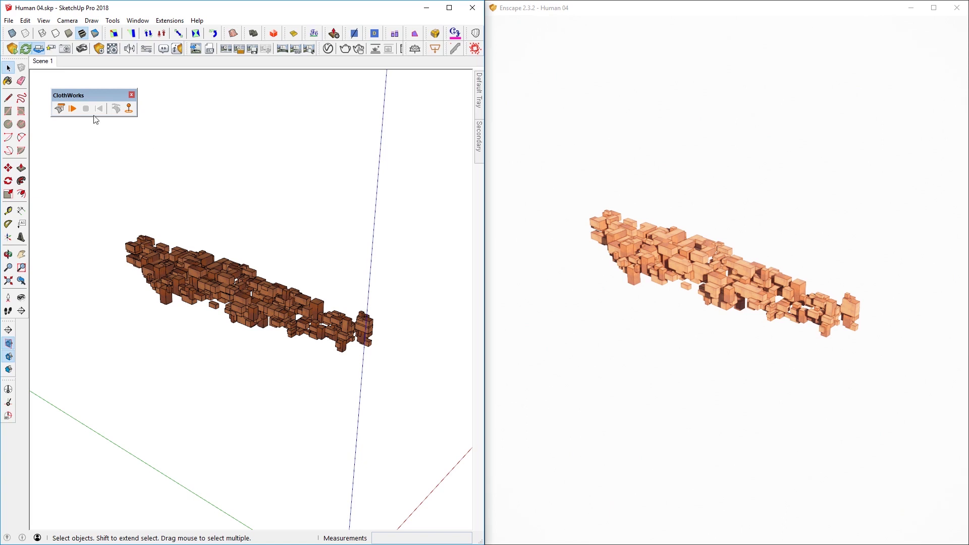
{"action": "scroll", "coordinate": [243, 297], "scroll_direction": "down", "scroll_amount": 5}
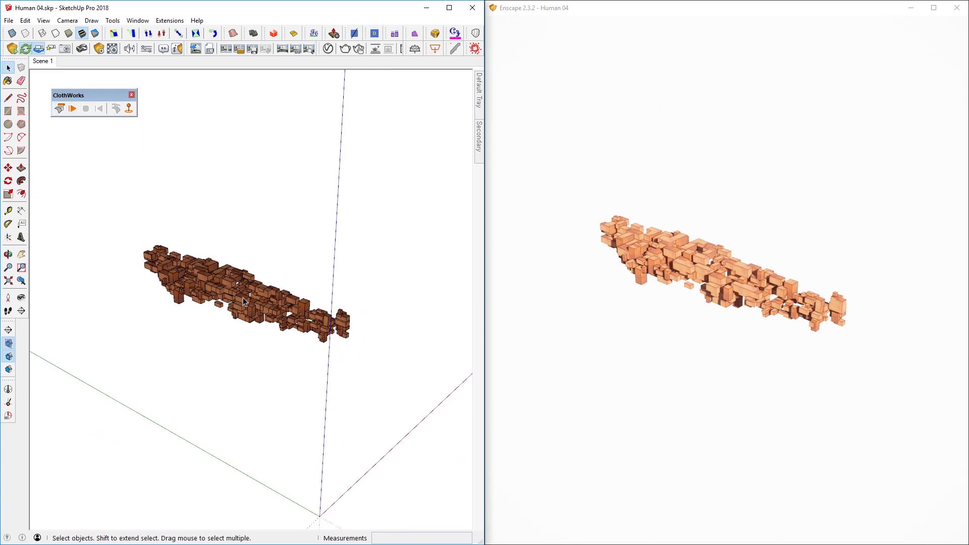
{"action": "scroll", "coordinate": [246, 298], "scroll_direction": "up", "scroll_amount": 2}
Step: Draw a rectangle around the lying figure and reverse its faces so white faces up
{"action": "left_click", "coordinate": [68, 288]}
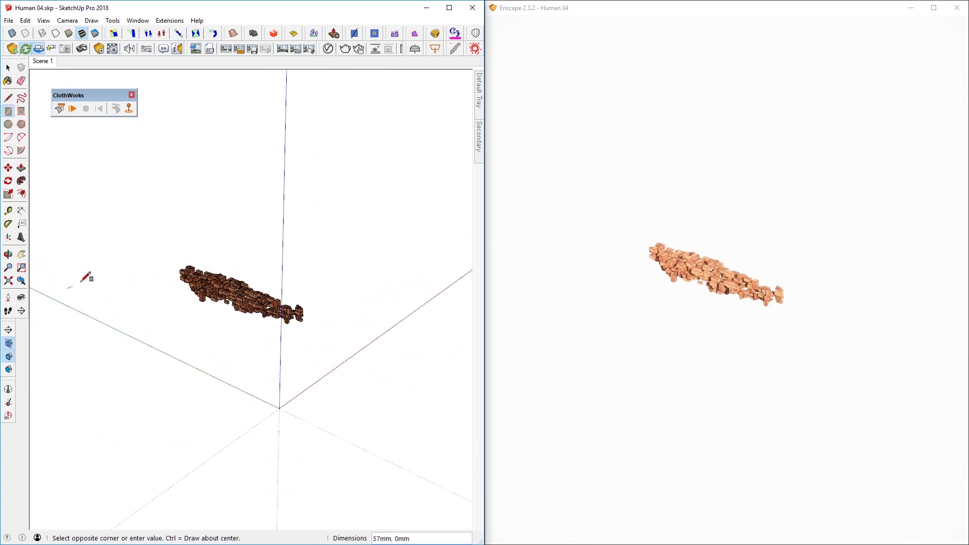
{"action": "left_click", "coordinate": [417, 302]}
{"action": "key", "text": "space"}
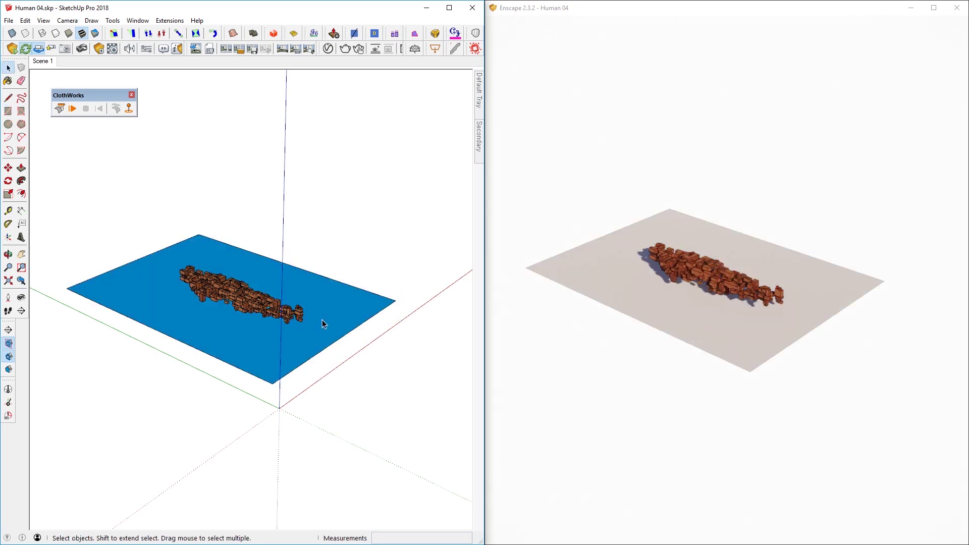
{"action": "right_click", "coordinate": [323, 319]}
{"action": "left_click", "coordinate": [360, 323]}
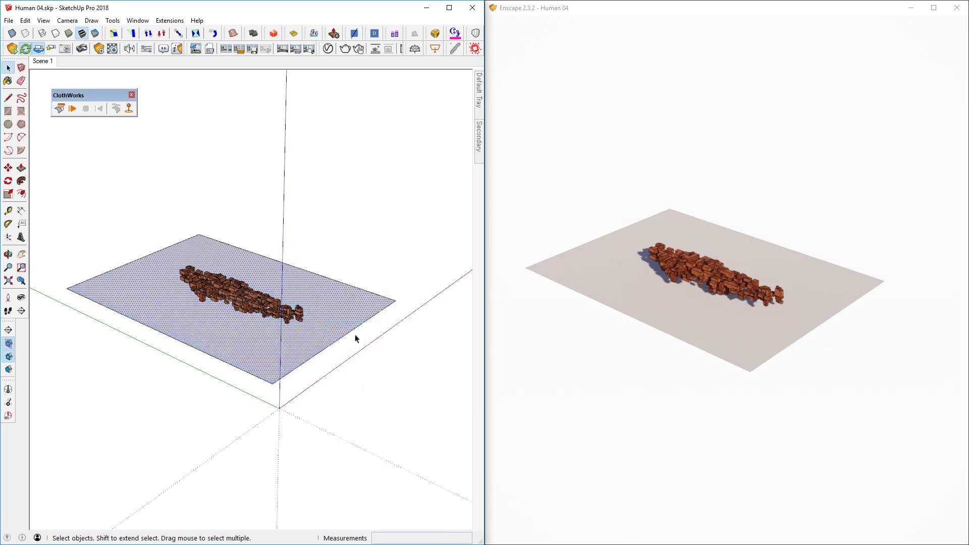
{"action": "mouse_move", "coordinate": [355, 335]}
{"action": "middle_mouse_down"}
{"action": "mouse_move", "coordinate": [210, 368]}
{"action": "mouse_move", "coordinate": [216, 438]}
{"action": "middle_mouse_up"}
{"action": "left_click", "coordinate": [428, 309]}
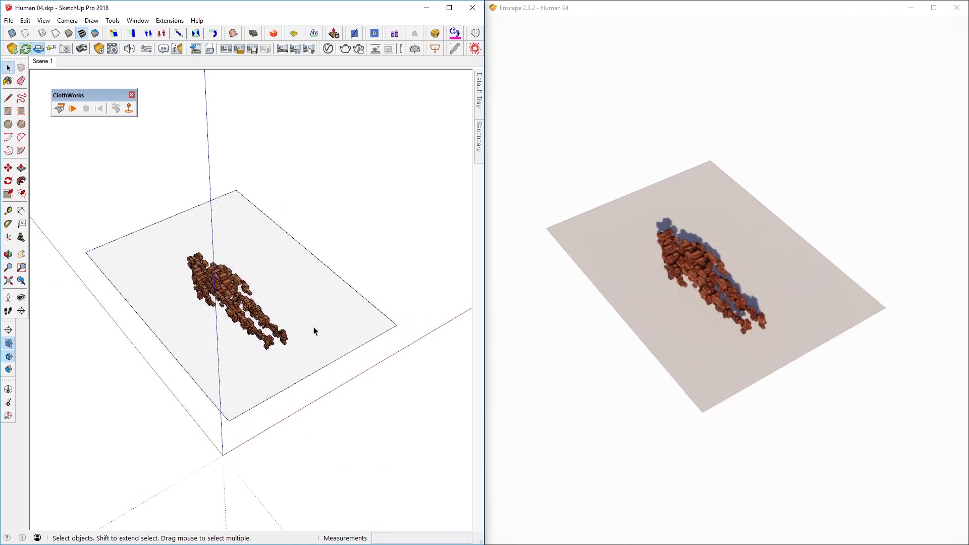
Step: Group the plane with its edges and mark it as a ClothWorks cloth
{"action": "double_click", "coordinate": [325, 320]}
{"action": "key", "text": "g"}
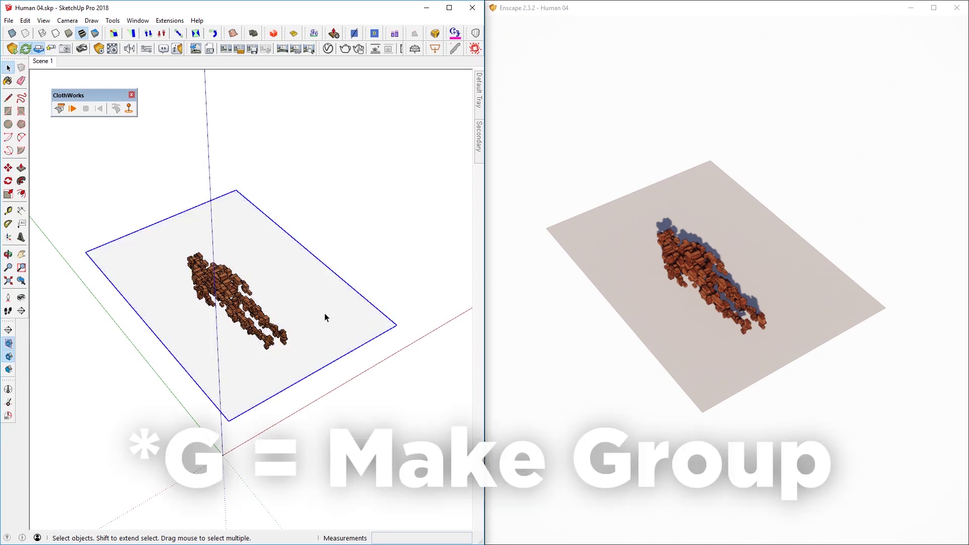
{"action": "right_click", "coordinate": [326, 318]}
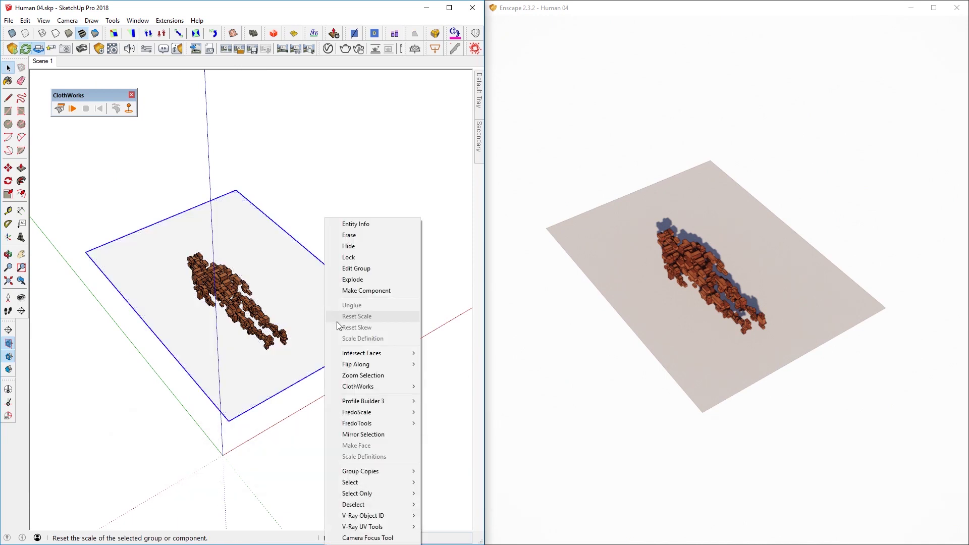
{"action": "mouse_move", "coordinate": [359, 390]}
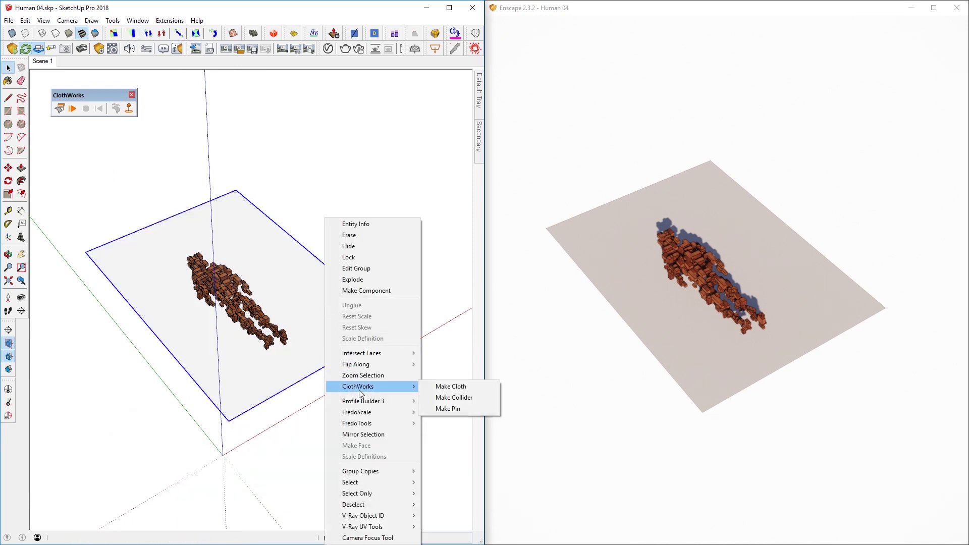
{"action": "left_click", "coordinate": [437, 386]}
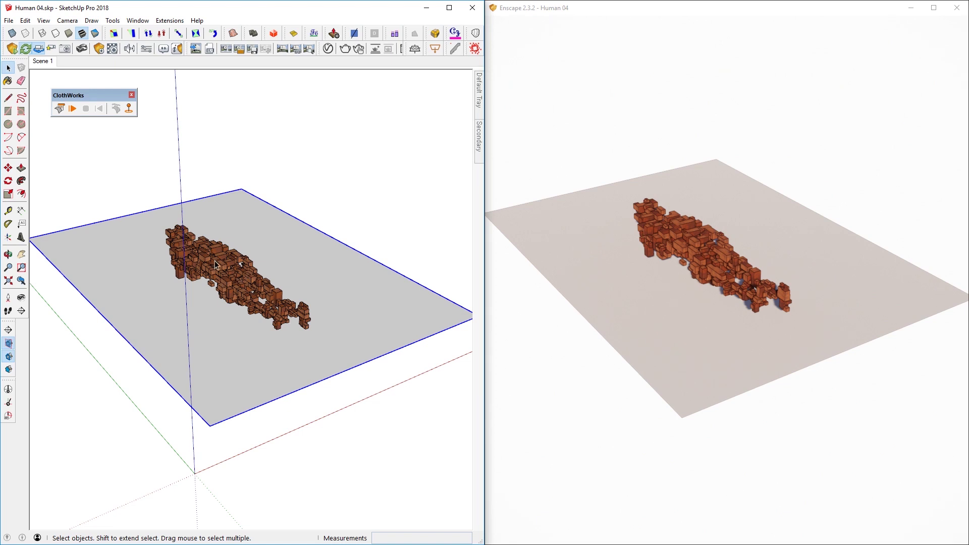
Step: Move the cloth plane up so it sits above the lying voxel figure
{"action": "key", "text": "m"}
{"action": "left_click", "coordinate": [353, 318]}
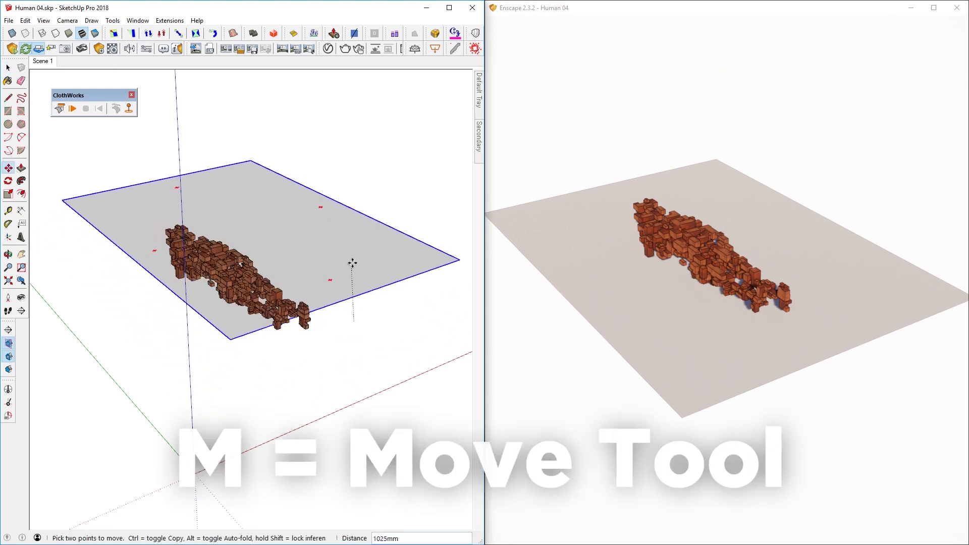
{"action": "left_click", "coordinate": [357, 255]}
{"action": "key", "text": "o"}
{"action": "mouse_move", "coordinate": [356, 256]}
{"action": "left_mouse_down"}
{"action": "mouse_move", "coordinate": [112, 82]}
{"action": "mouse_move", "coordinate": [365, 109]}
{"action": "mouse_move", "coordinate": [606, 182]}
{"action": "mouse_move", "coordinate": [385, 191]}
{"action": "mouse_move", "coordinate": [223, 318]}
{"action": "mouse_move", "coordinate": [239, 389]}
{"action": "mouse_move", "coordinate": [308, 335]}
{"action": "mouse_move", "coordinate": [283, 145]}
{"action": "mouse_move", "coordinate": [300, 180]}
{"action": "left_mouse_up"}
Step: Make the voxel figure group a ClothWorks collider
{"action": "key", "text": "space"}
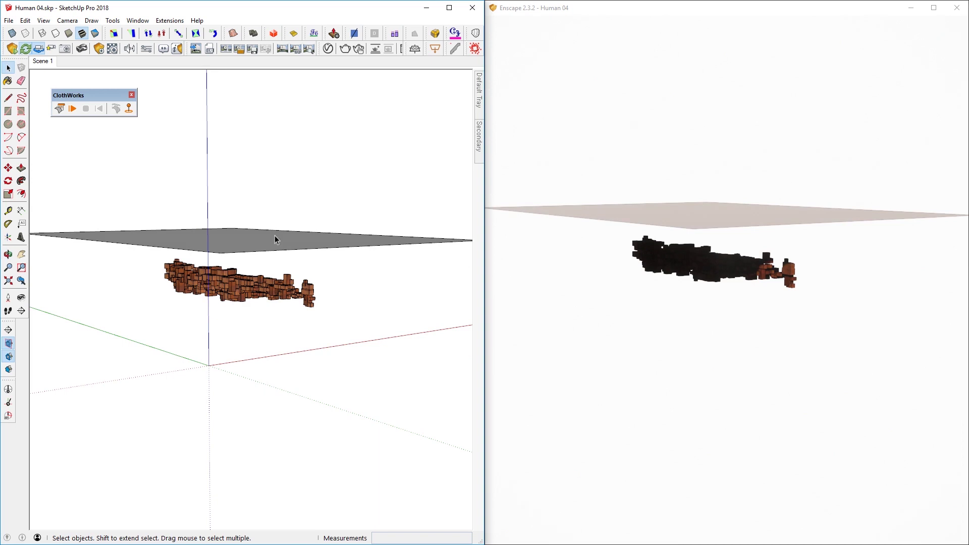
{"action": "left_click", "coordinate": [273, 291]}
{"action": "right_click", "coordinate": [273, 291]}
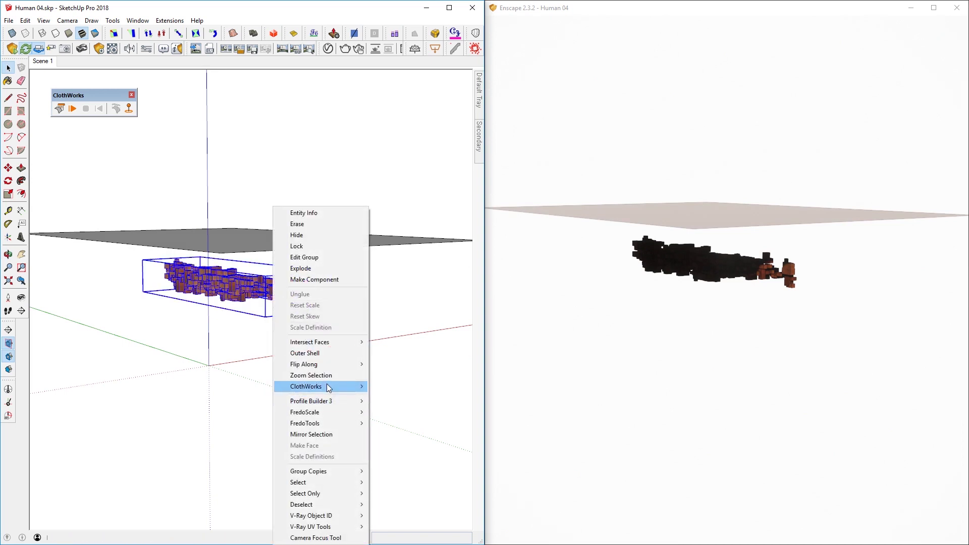
{"action": "mouse_move", "coordinate": [328, 387]}
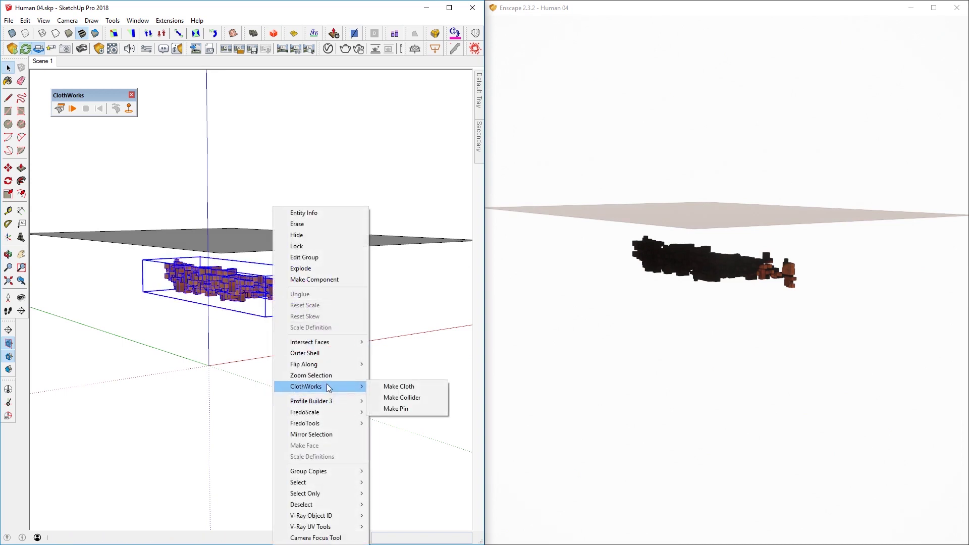
{"action": "left_click", "coordinate": [403, 397]}
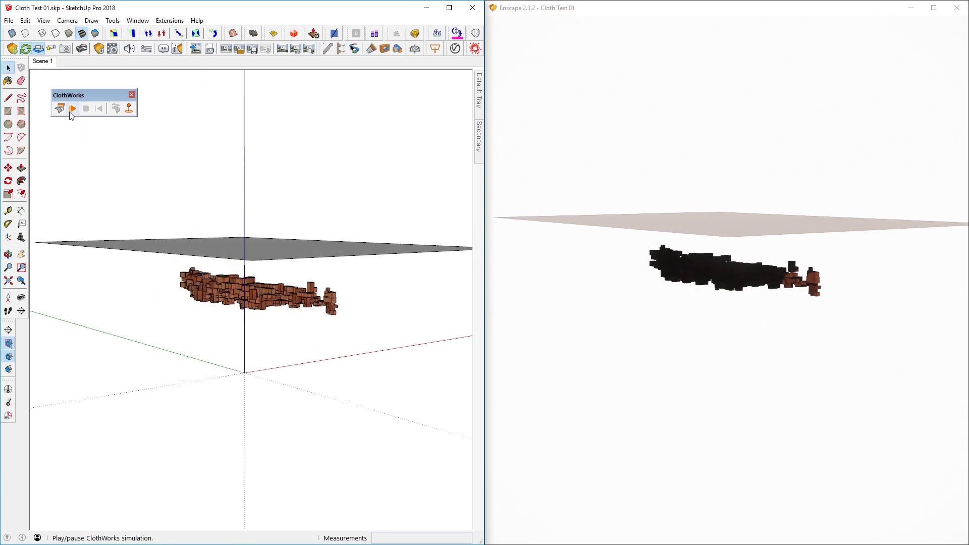
Step: Run the ClothWorks simulation past the licence notice and drag the cloth sheet during the run
{"action": "left_click", "coordinate": [72, 109]}
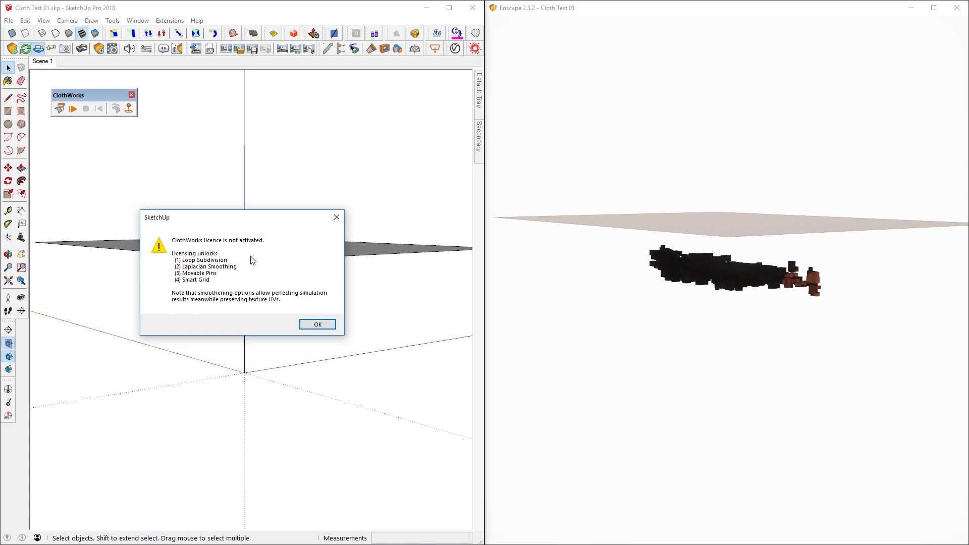
{"action": "left_click", "coordinate": [327, 326]}
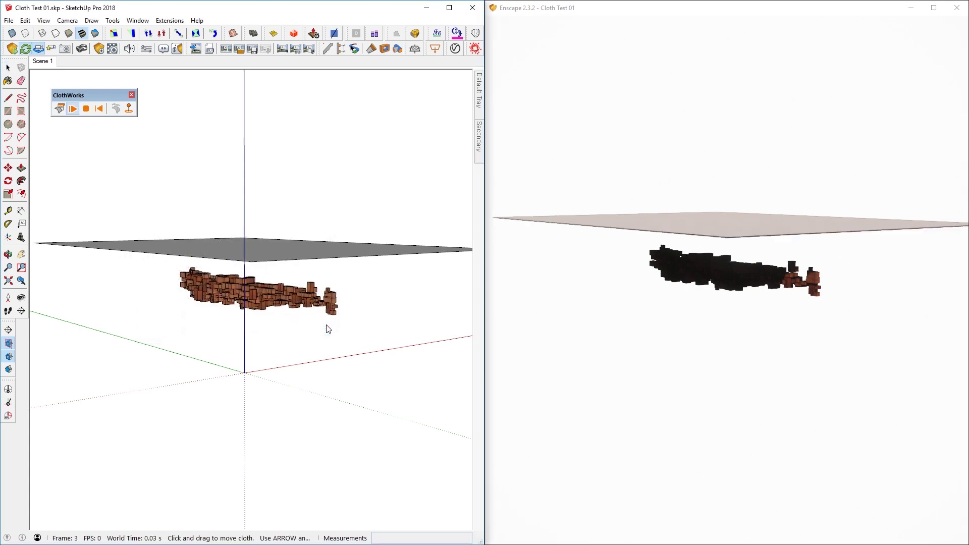
{"action": "mouse_move", "coordinate": [321, 291]}
{"action": "left_mouse_down"}
{"action": "mouse_move", "coordinate": [320, 274]}
{"action": "mouse_move", "coordinate": [339, 281]}
{"action": "mouse_move", "coordinate": [368, 319]}
{"action": "mouse_move", "coordinate": [290, 266]}
{"action": "mouse_move", "coordinate": [306, 264]}
{"action": "mouse_move", "coordinate": [299, 254]}
{"action": "left_mouse_up"}
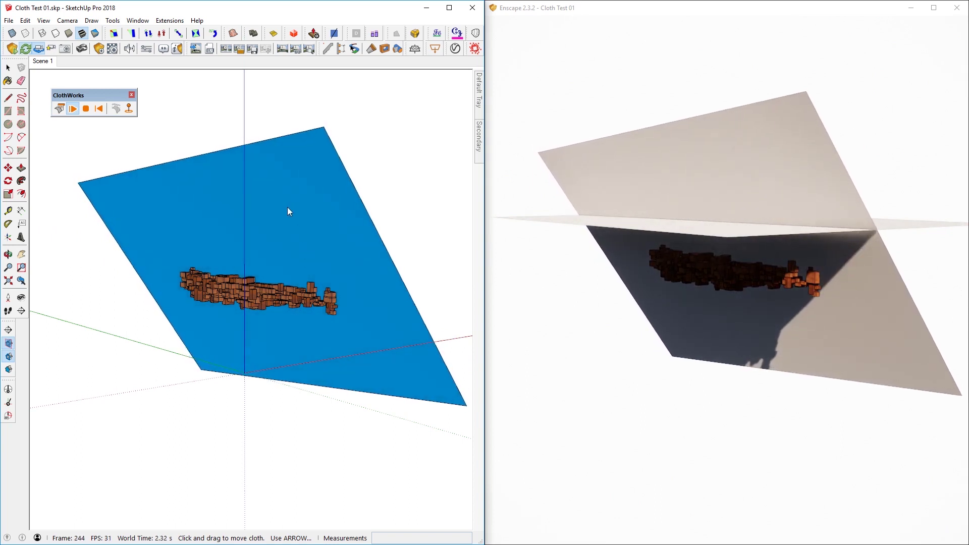
{"action": "left_click", "coordinate": [256, 214]}
Step: Undrape the cloth back to a flat sheet and view it from above
{"action": "right_click", "coordinate": [256, 214]}
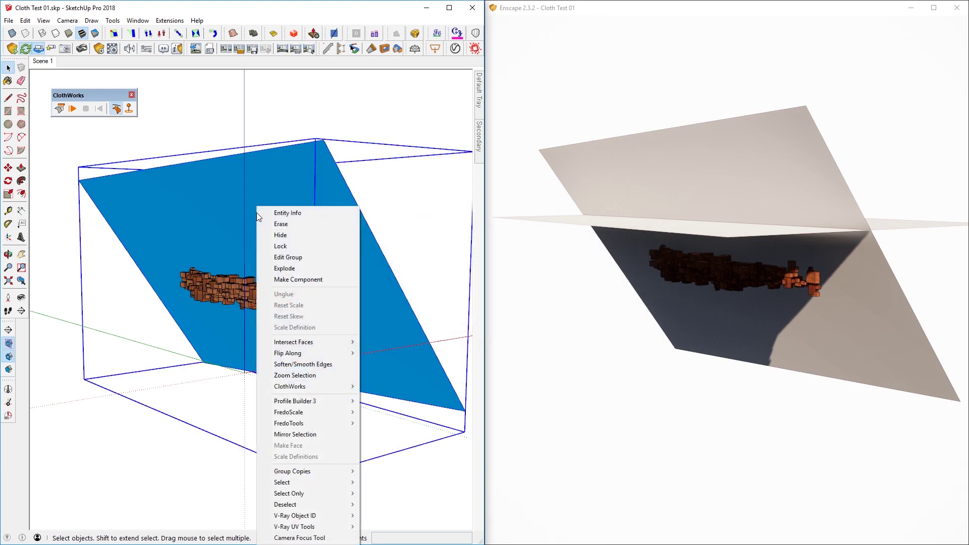
{"action": "mouse_move", "coordinate": [302, 387]}
{"action": "mouse_move", "coordinate": [422, 427]}
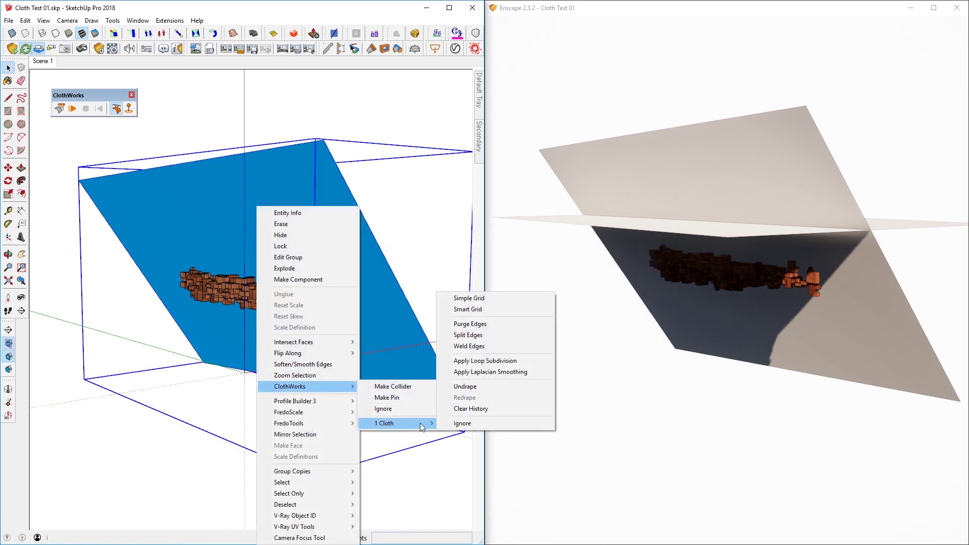
{"action": "left_click", "coordinate": [460, 386]}
{"action": "middle_click_drag", "start_coordinate": [454, 392], "coordinate": [214, 392]}
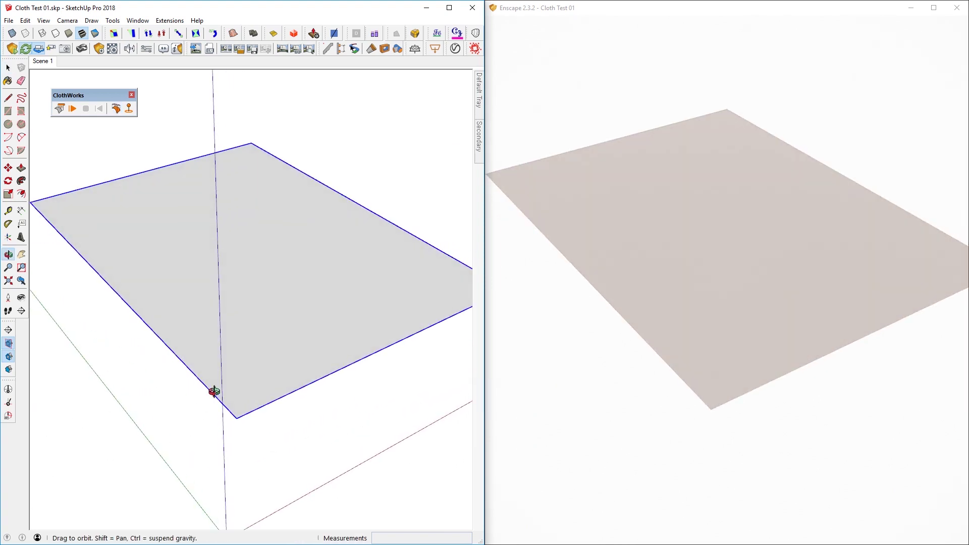
{"action": "scroll", "coordinate": [297, 291], "scroll_direction": "down", "scroll_amount": 1}
Step: Re-mesh the cloth as a ClothWorks Simple Grid with padding 300, purging unused items
{"action": "right_click", "coordinate": [286, 287]}
{"action": "mouse_move", "coordinate": [346, 389]}
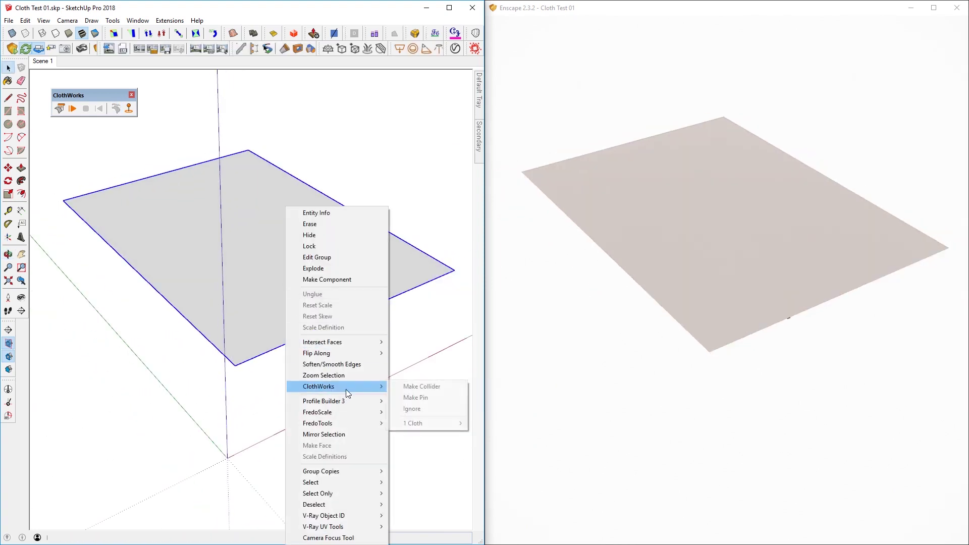
{"action": "mouse_move", "coordinate": [448, 423]}
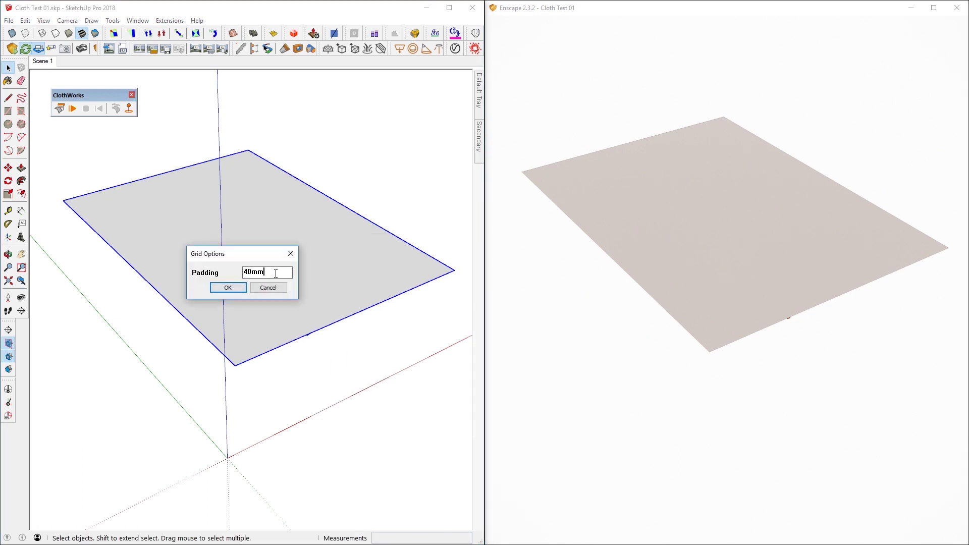
{"action": "type", "text": "300"}
{"action": "key", "text": "Return"}
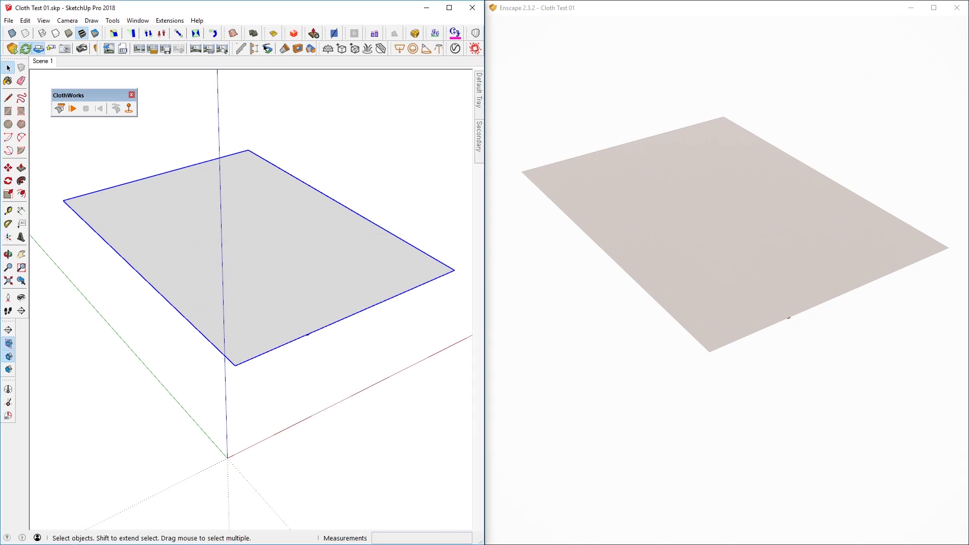
{"action": "left_click", "coordinate": [271, 299]}
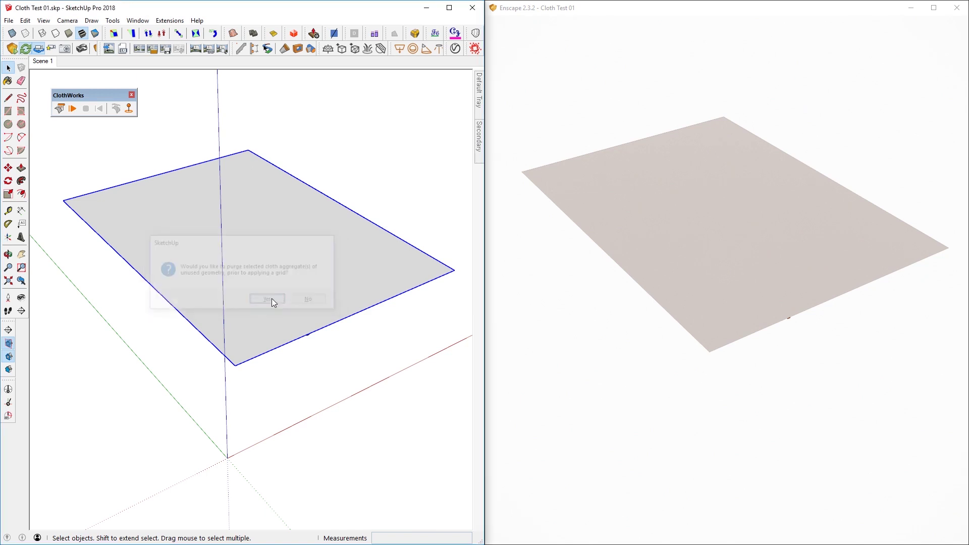
Step: Turn Hidden Geometry on to check the cloth mesh, then off again
{"action": "left_click", "coordinate": [65, 59]}
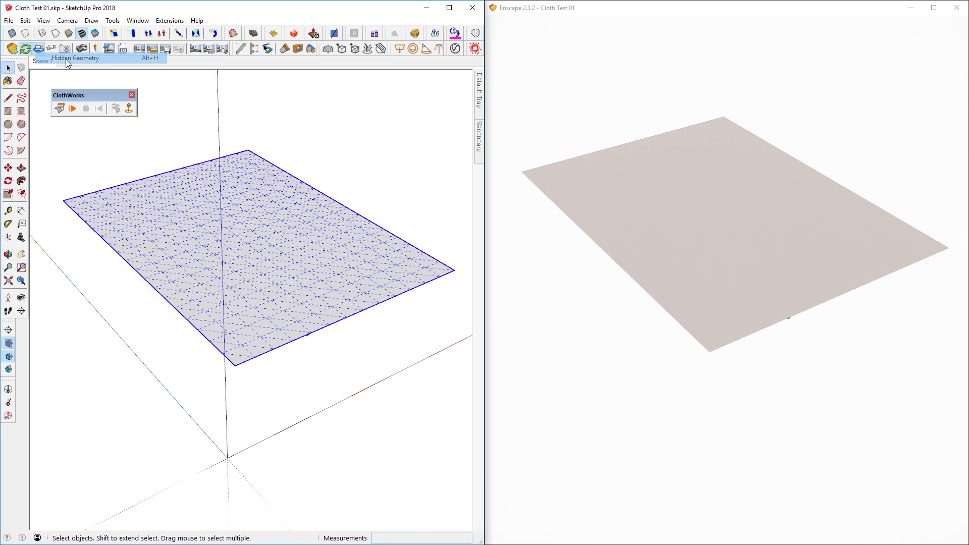
{"action": "left_click", "coordinate": [43, 22]}
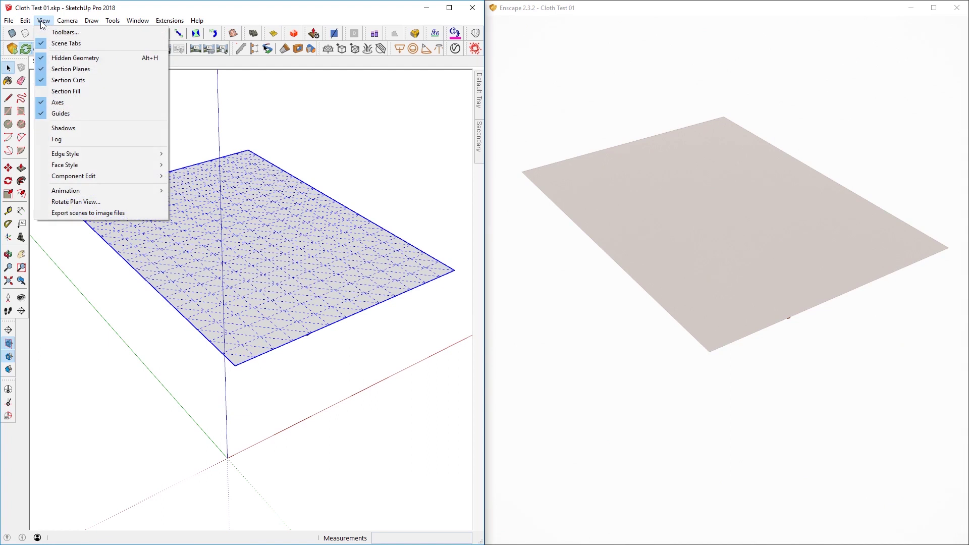
{"action": "left_click", "coordinate": [73, 58]}
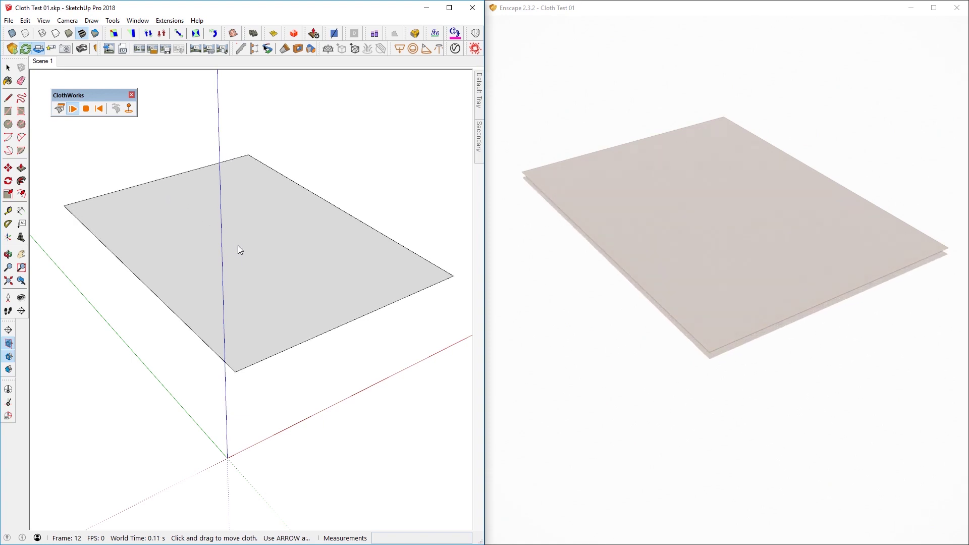
Step: Drag the simulating cloth into crumpled humps over the sculpture, then view it at eye level
{"action": "mouse_move", "coordinate": [268, 301]}
{"action": "left_mouse_down"}
{"action": "mouse_move", "coordinate": [221, 281]}
{"action": "mouse_move", "coordinate": [245, 272]}
{"action": "left_mouse_up"}
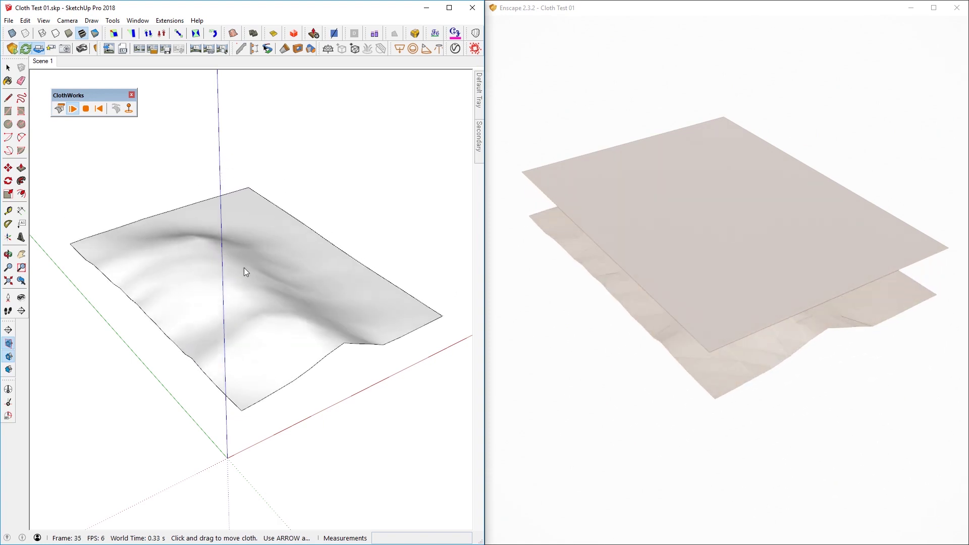
{"action": "mouse_move", "coordinate": [325, 317]}
{"action": "left_mouse_down"}
{"action": "mouse_move", "coordinate": [317, 356]}
{"action": "mouse_move", "coordinate": [235, 316]}
{"action": "mouse_move", "coordinate": [206, 262]}
{"action": "left_mouse_up"}
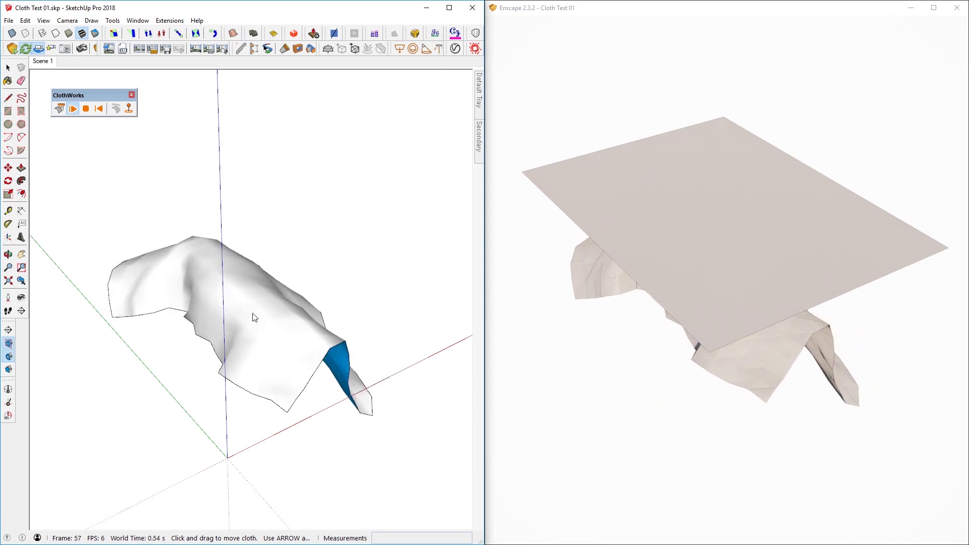
{"action": "middle_click_drag", "start_coordinate": [255, 317], "coordinate": [249, 145]}
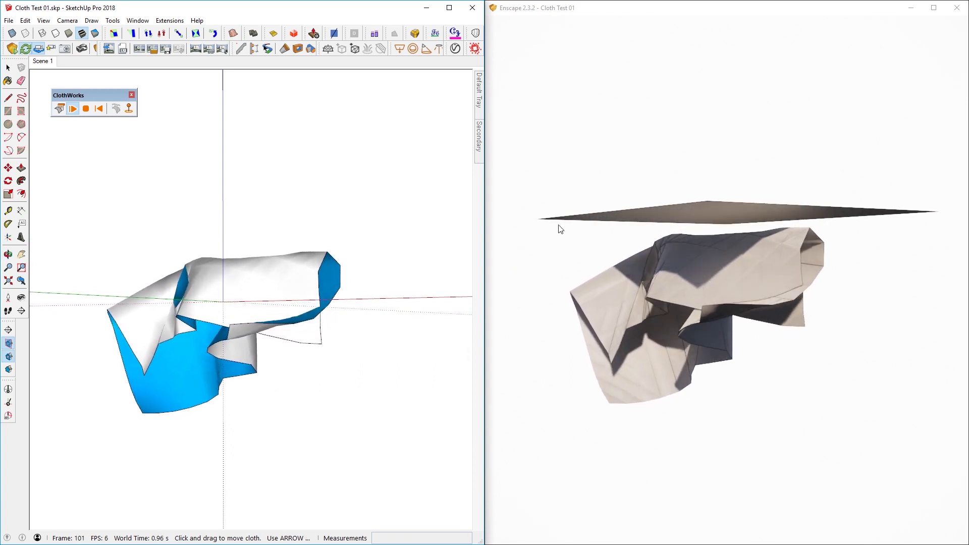
Step: Reset the cloth, recreate the sheet by copy, delete and paste in place, then rerun the simulation
{"action": "left_click", "coordinate": [99, 108]}
{"action": "middle_click_drag", "start_coordinate": [212, 313], "coordinate": [251, 347]}
{"action": "left_click", "coordinate": [265, 277]}
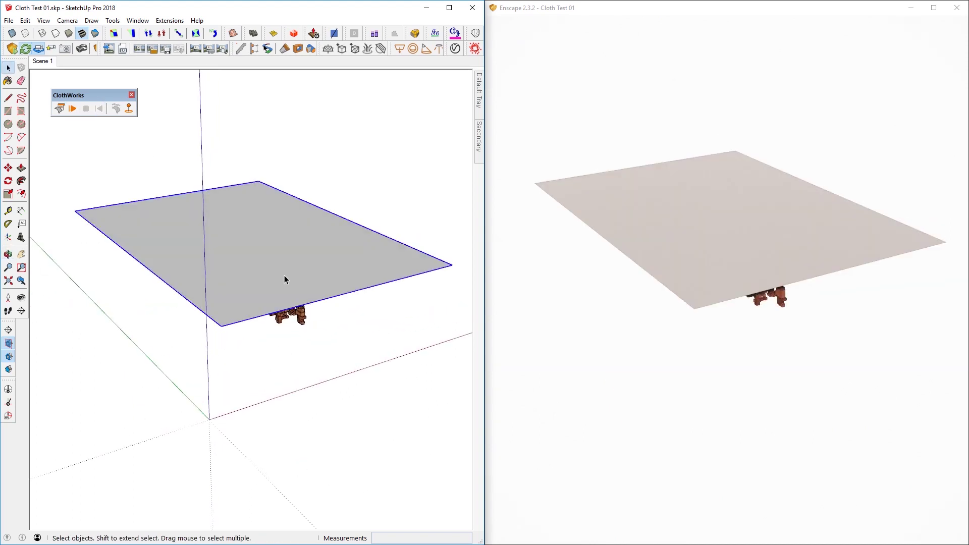
{"action": "key", "text": "ctrl+c"}
{"action": "key", "text": "Delete"}
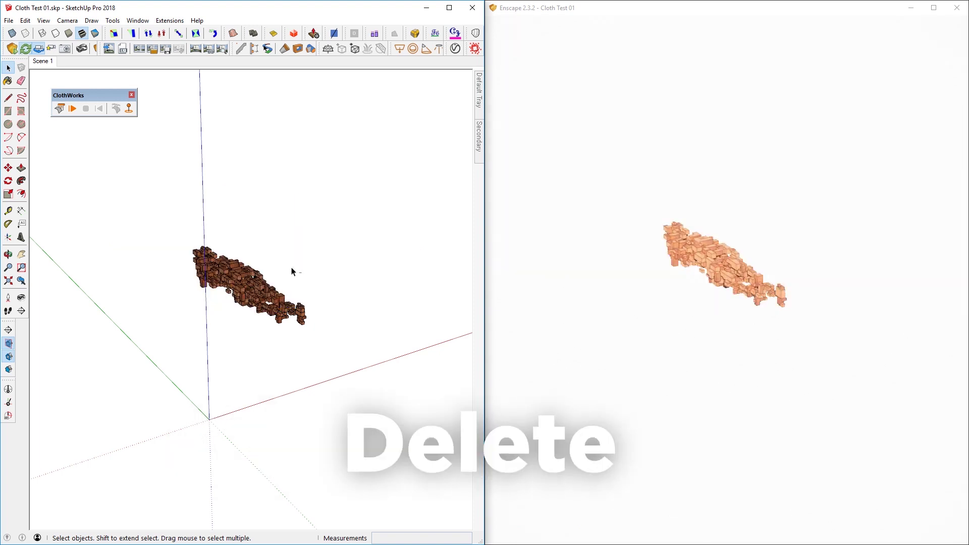
{"action": "key", "text": "ctrl+shift+v"}
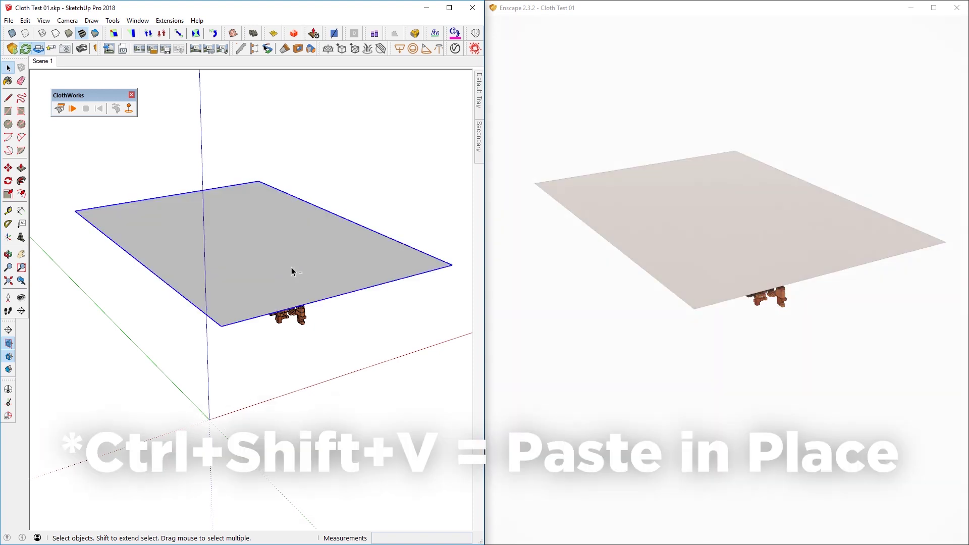
{"action": "left_click", "coordinate": [72, 109]}
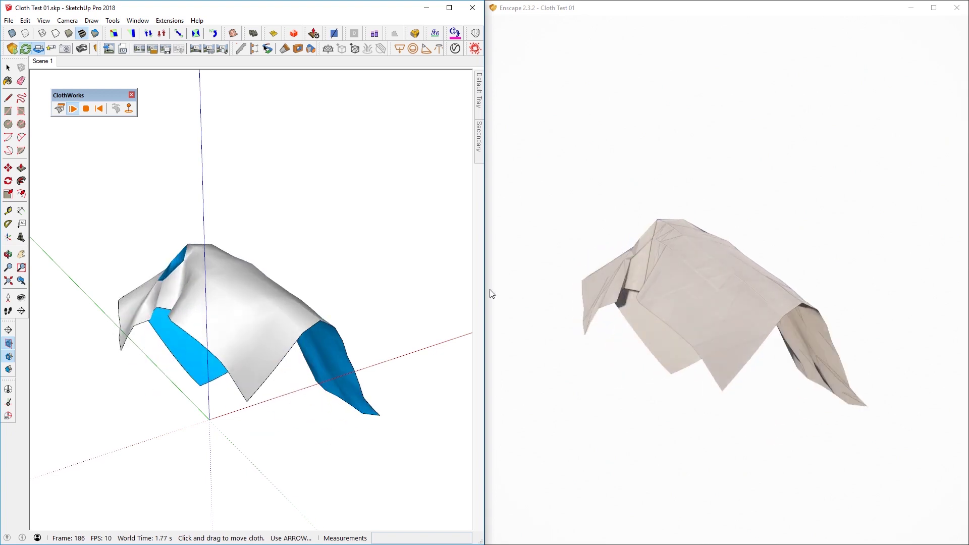
{"action": "mouse_move", "coordinate": [265, 326]}
{"action": "middle_mouse_down"}
{"action": "mouse_move", "coordinate": [313, 239]}
{"action": "mouse_move", "coordinate": [169, 255]}
{"action": "mouse_move", "coordinate": [52, 204]}
{"action": "mouse_move", "coordinate": [214, 392]}
{"action": "mouse_move", "coordinate": [180, 153]}
{"action": "mouse_move", "coordinate": [184, 259]}
{"action": "mouse_move", "coordinate": [588, 190]}
{"action": "mouse_move", "coordinate": [428, 250]}
{"action": "middle_mouse_up"}
Step: Reset and rerun the cloth simulation from a low view, pulling the sheet up into a long tent
{"action": "left_click", "coordinate": [100, 110]}
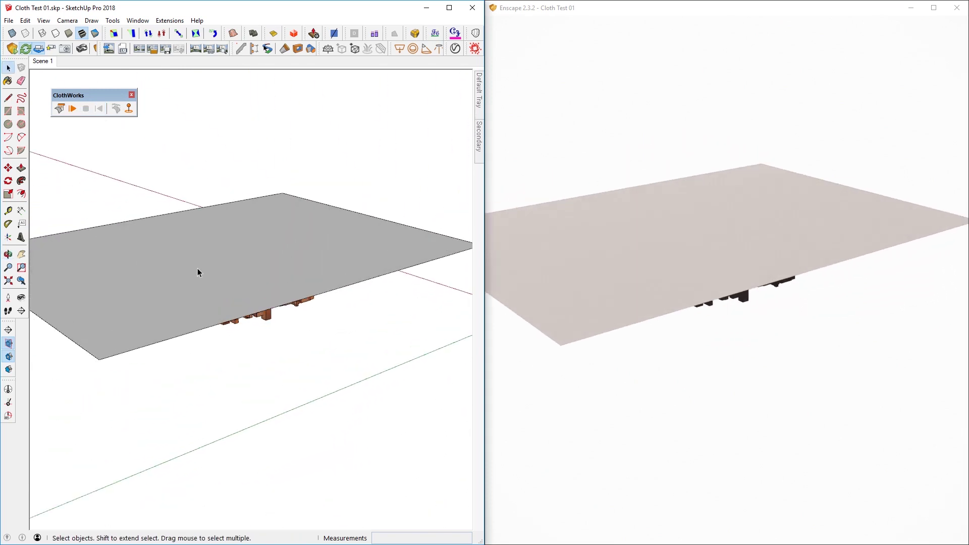
{"action": "mouse_move", "coordinate": [199, 272]}
{"action": "middle_mouse_down"}
{"action": "mouse_move", "coordinate": [313, 256]}
{"action": "mouse_move", "coordinate": [314, 219]}
{"action": "mouse_move", "coordinate": [298, 246]}
{"action": "mouse_move", "coordinate": [273, 242]}
{"action": "middle_mouse_up"}
{"action": "left_click", "coordinate": [80, 109]}
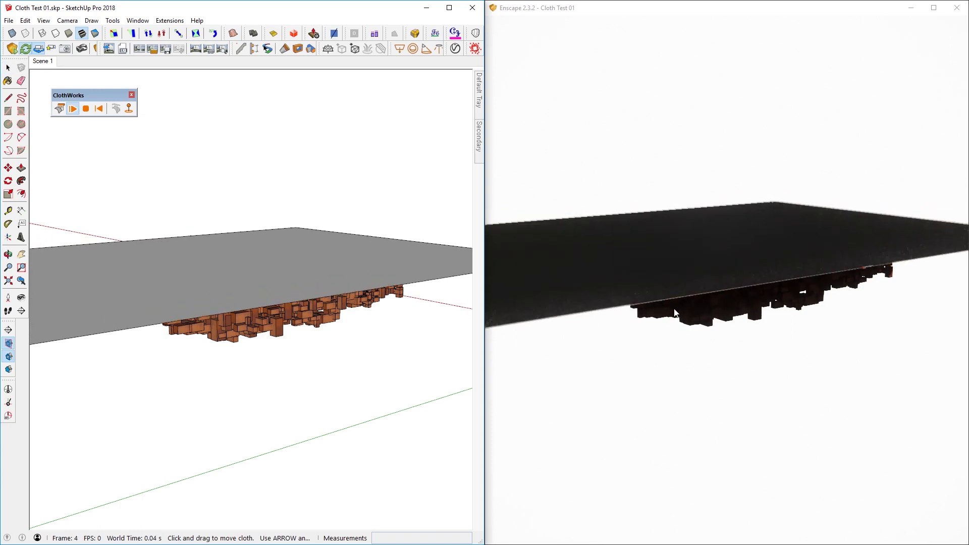
{"action": "mouse_move", "coordinate": [390, 348]}
{"action": "left_mouse_down"}
{"action": "mouse_move", "coordinate": [335, 322]}
{"action": "mouse_move", "coordinate": [355, 304]}
{"action": "mouse_move", "coordinate": [319, 335]}
{"action": "left_mouse_up"}
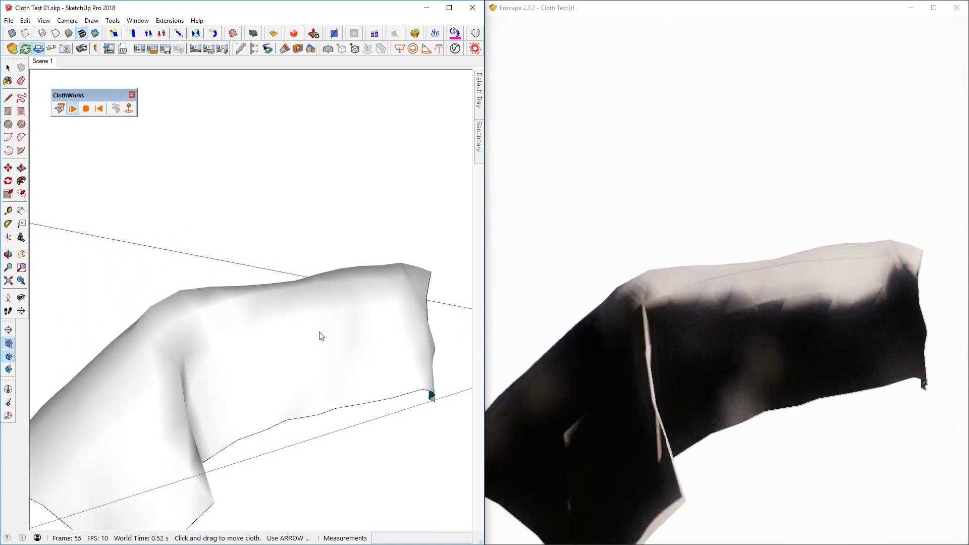
{"action": "middle_click_drag", "start_coordinate": [320, 335], "coordinate": [19, 357]}
{"action": "middle_click_drag", "start_coordinate": [350, 353], "coordinate": [86, 353]}
{"action": "middle_click_drag", "start_coordinate": [280, 326], "coordinate": [194, 281]}
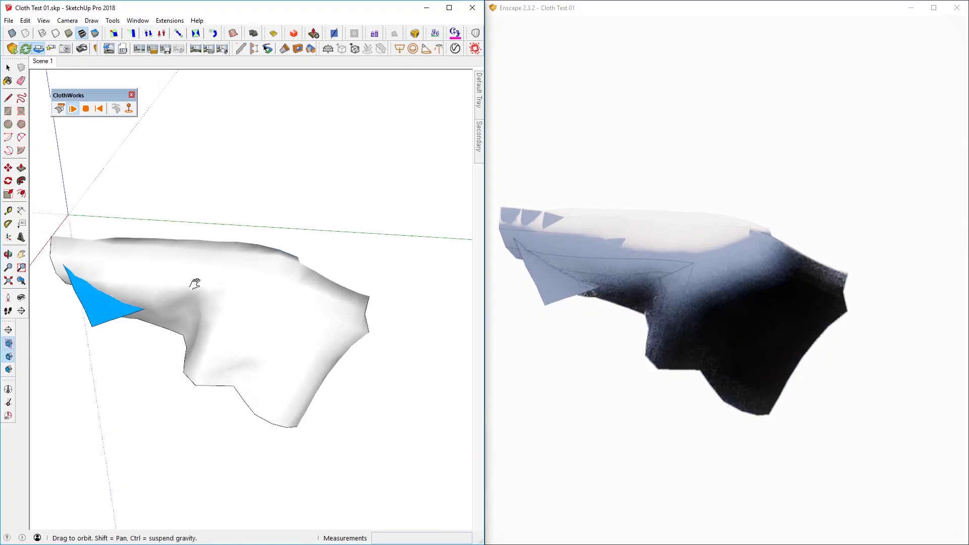